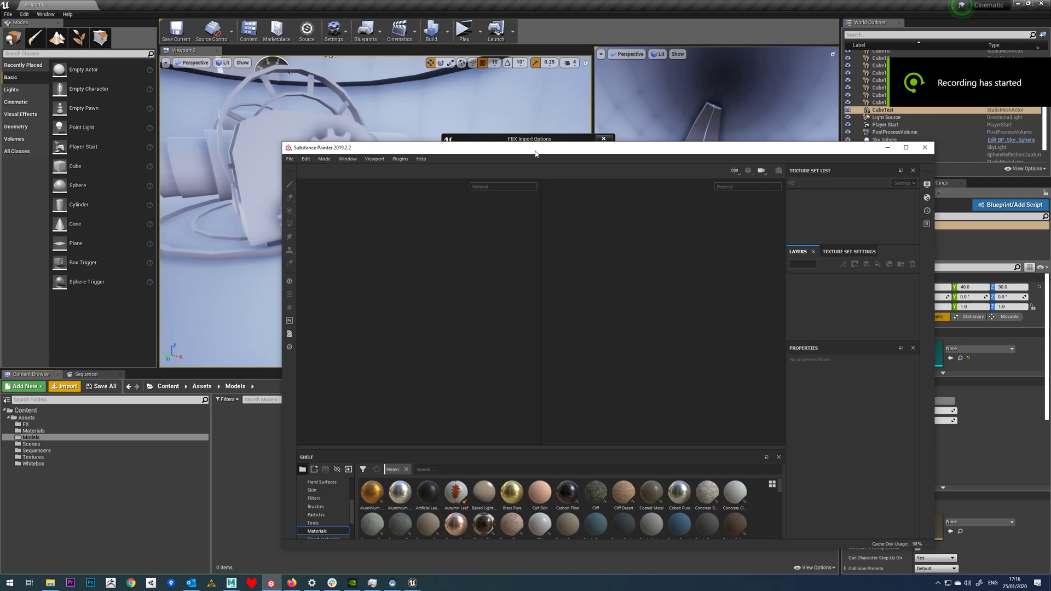
# Move Substance Painter aside and minimize it, then bring Maya's UV Editor forward to check the cube UVs.
pyautogui.moveTo(535, 153)
pyautogui.mouseDown()
pyautogui.moveTo(557, 196)
pyautogui.moveTo(626, 204)
pyautogui.mouseUp()
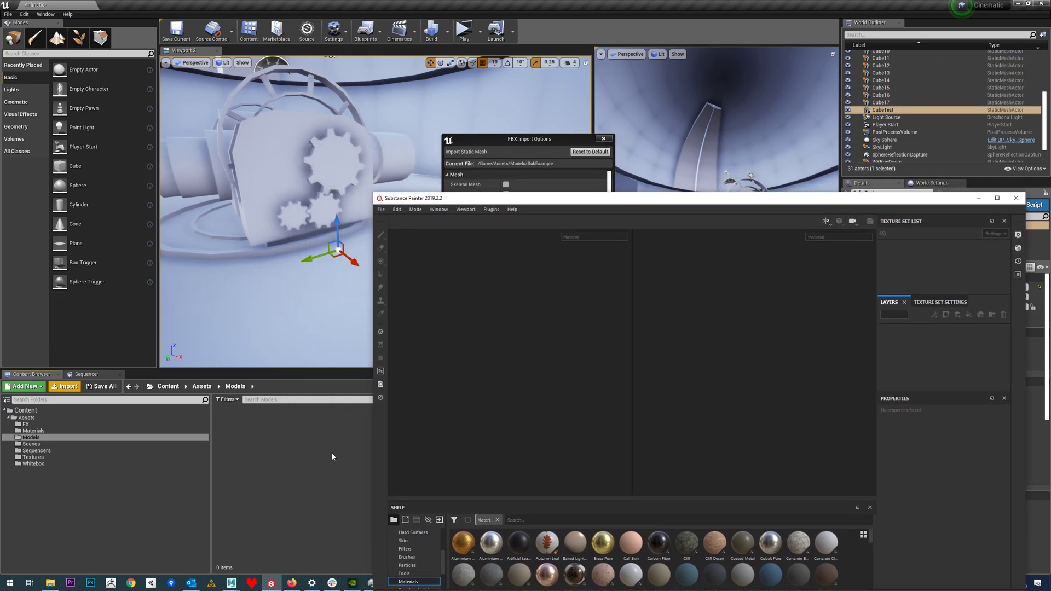
pyautogui.click(979, 198)
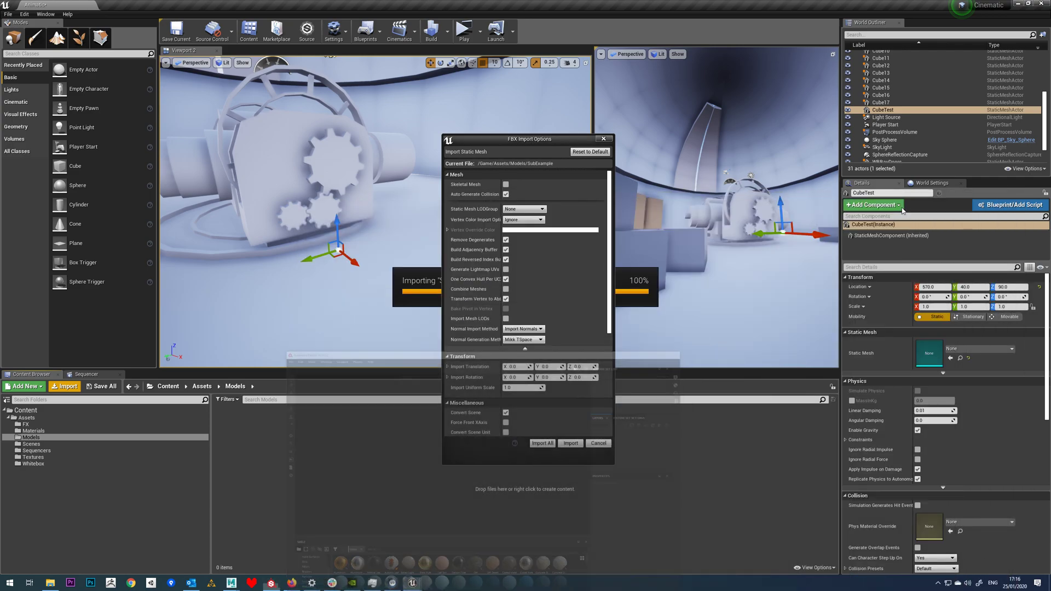
pyautogui.click(229, 583)
pyautogui.click(276, 544)
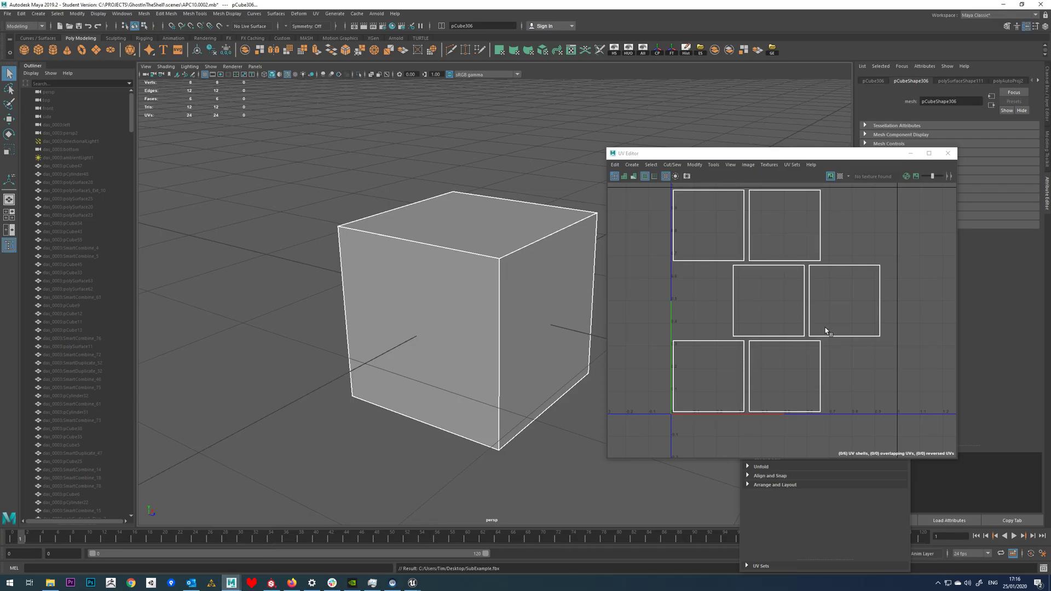
# Minimize Maya and import SubExample with the current FBX import options.
pyautogui.click(1004, 5)
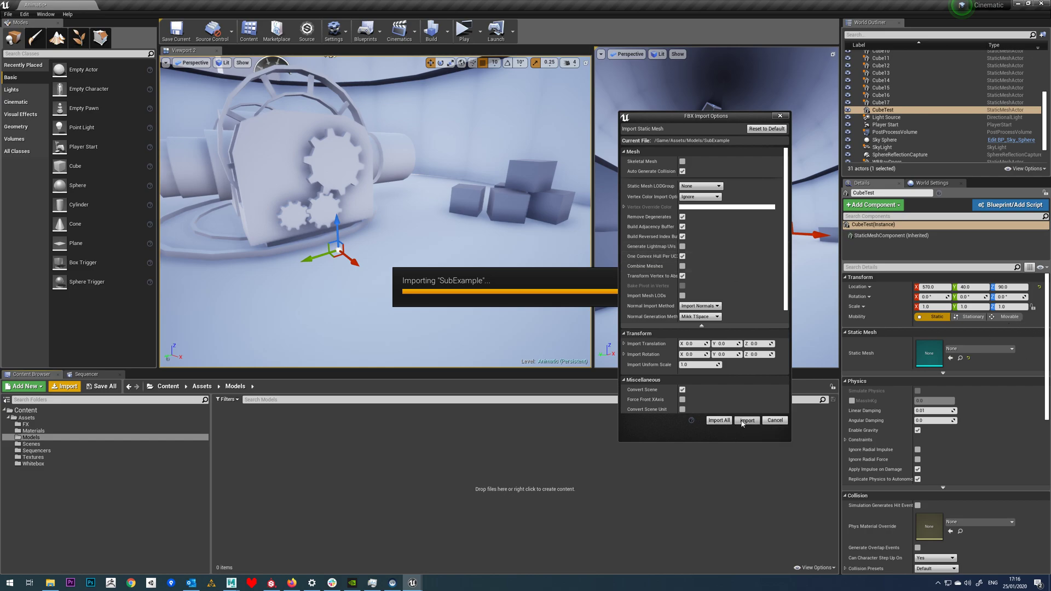
pyautogui.click(719, 421)
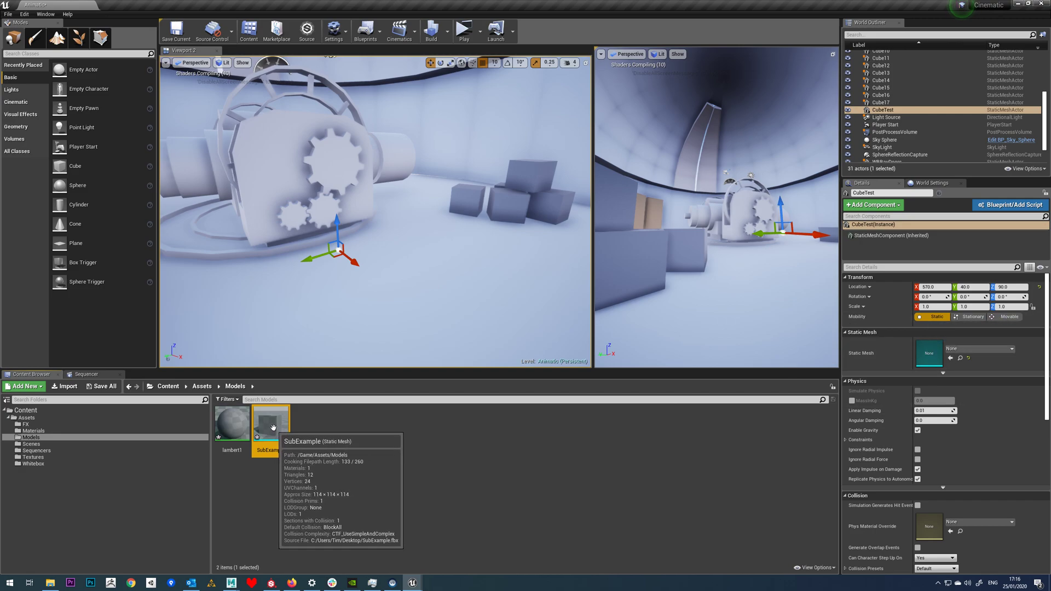
# Drop the SubExample mesh into the level, then inspect the cube and the lambert1 and SubExample assets.
pyautogui.moveTo(277, 434); pyautogui.dragTo(395, 211)
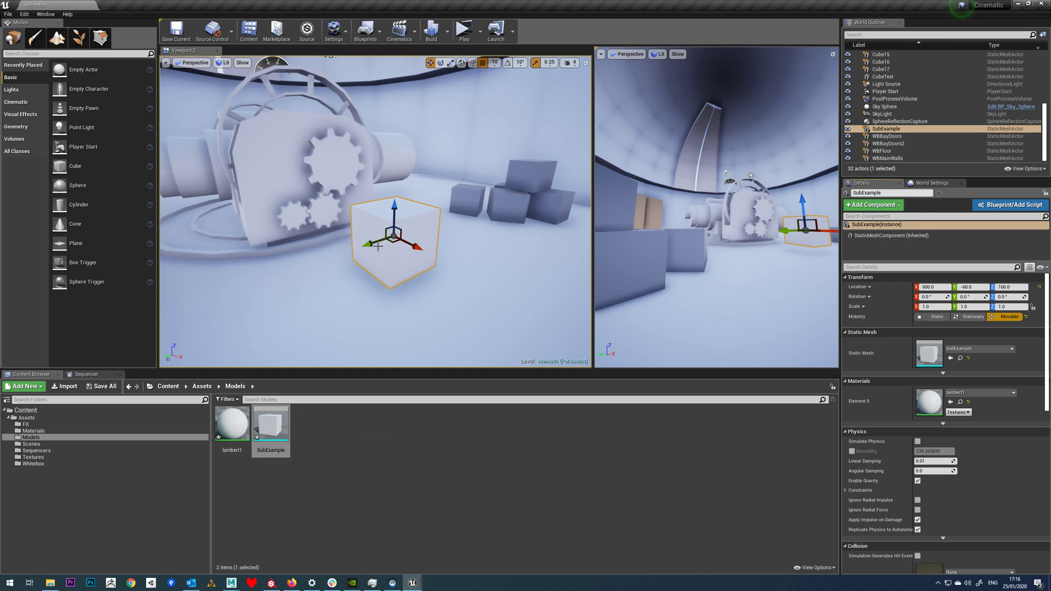
pyautogui.moveTo(394, 278); pyautogui.dragTo(372, 274, button='right')
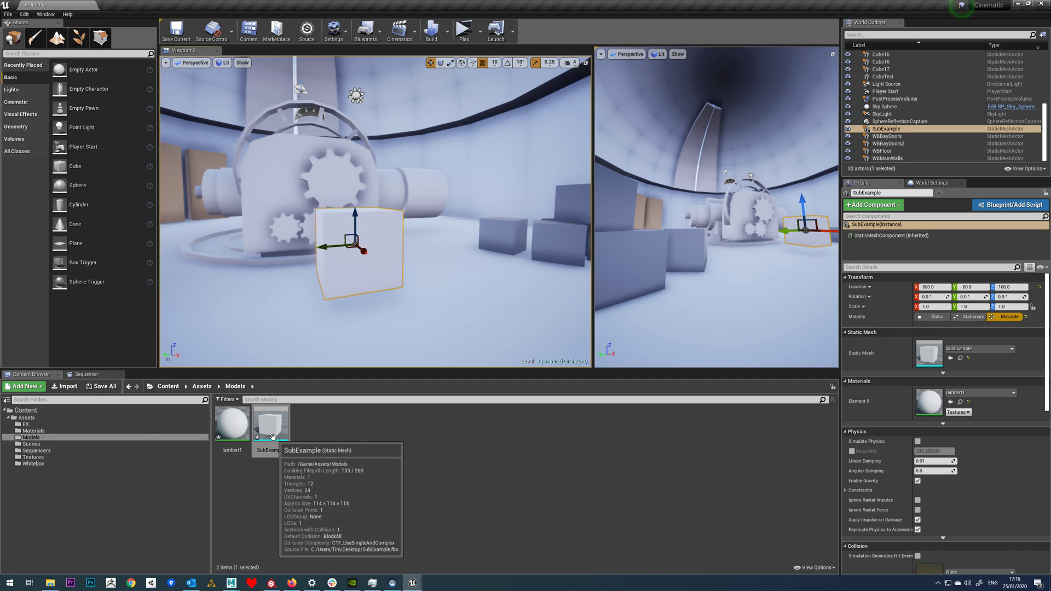
pyautogui.click(226, 429)
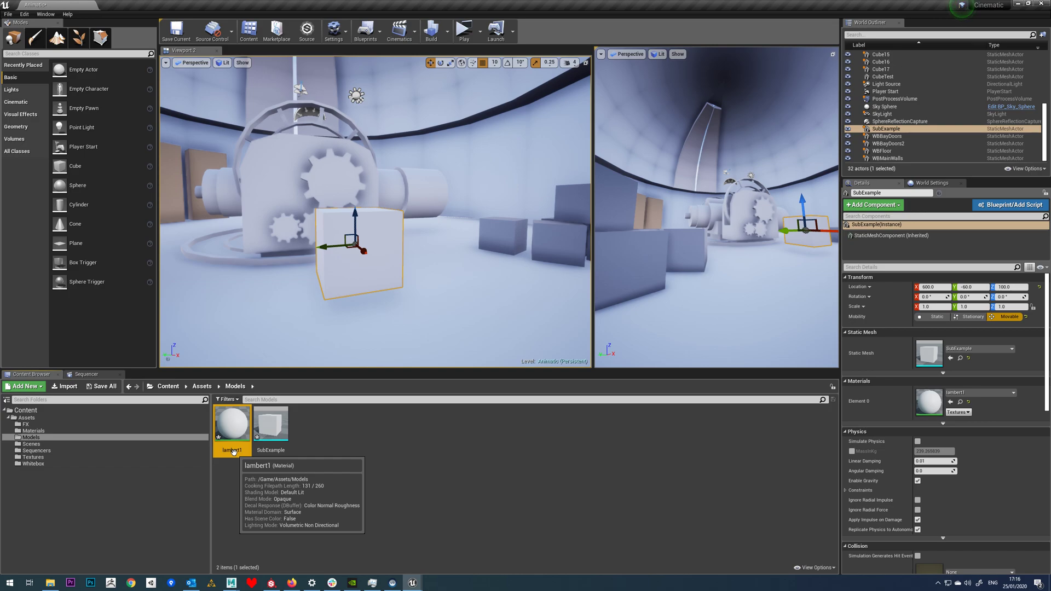
pyautogui.click(271, 433)
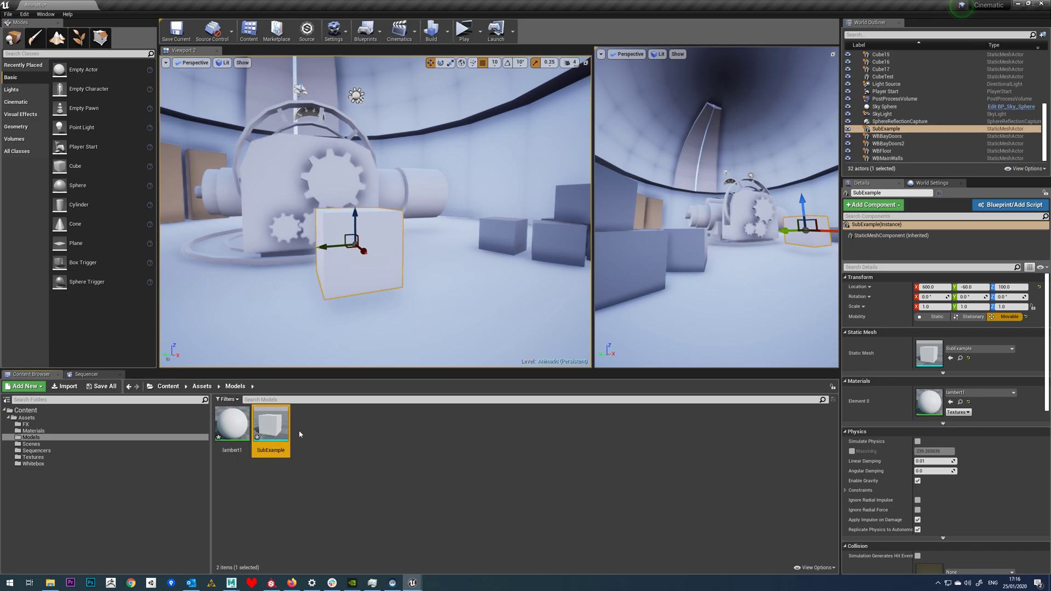
pyautogui.click(303, 433)
pyautogui.click(231, 424)
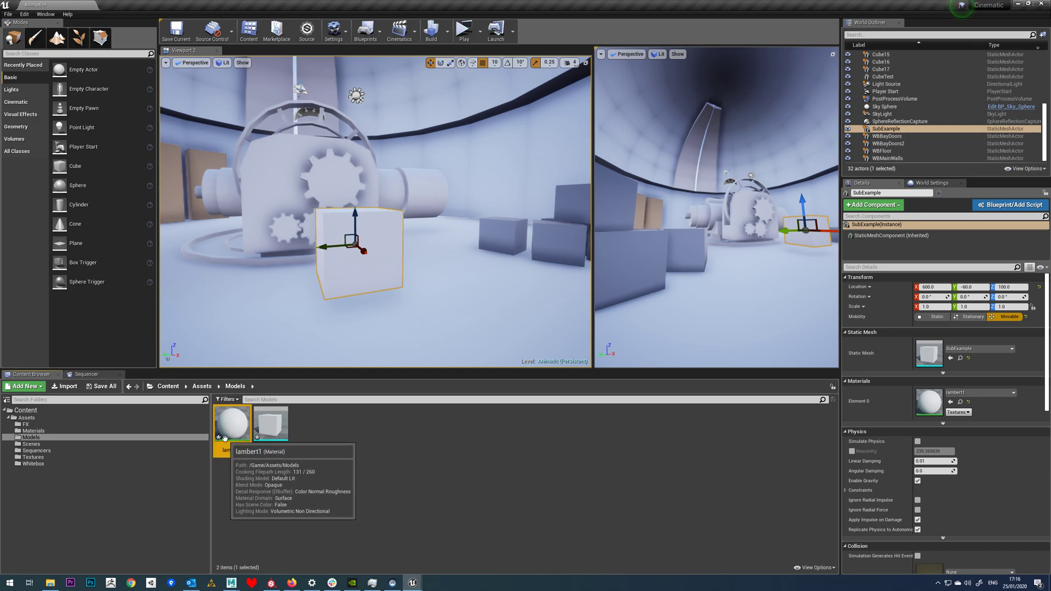
pyautogui.click(383, 446)
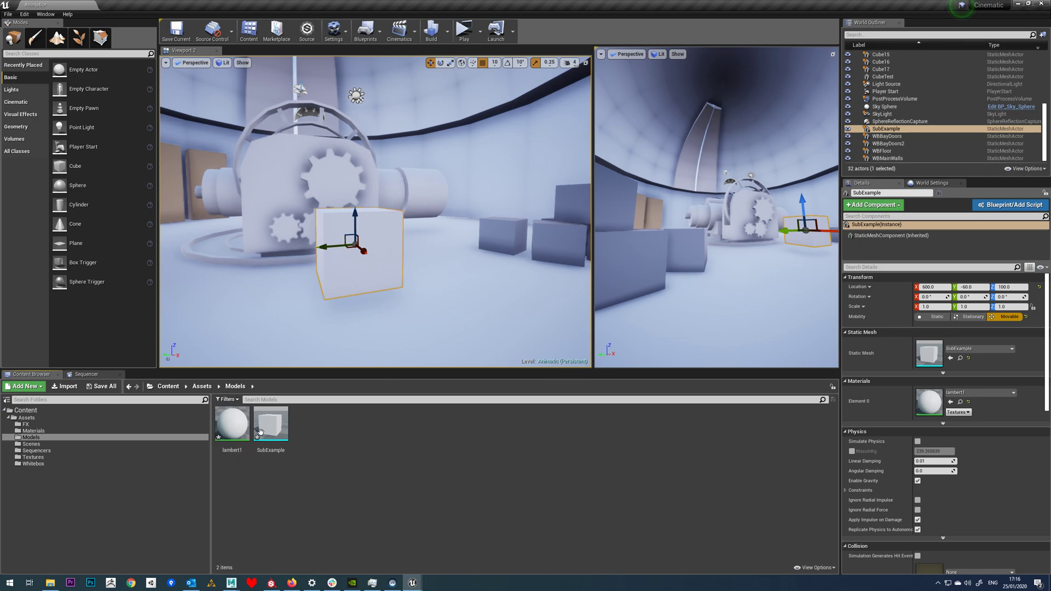
# Create a new folder named SubExample inside Models.
pyautogui.rightClick(313, 427)
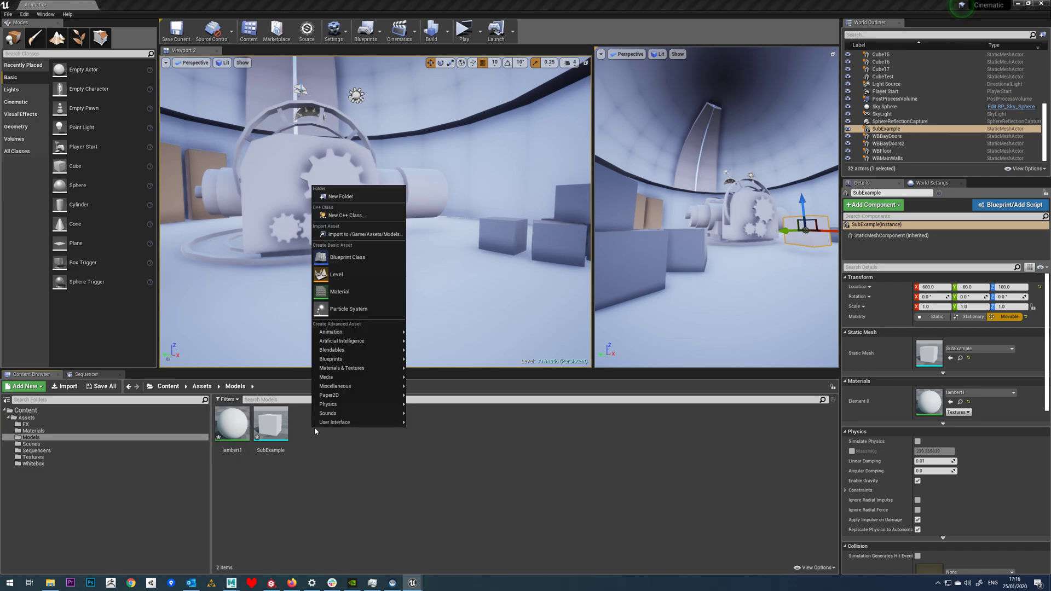
pyautogui.click(350, 196)
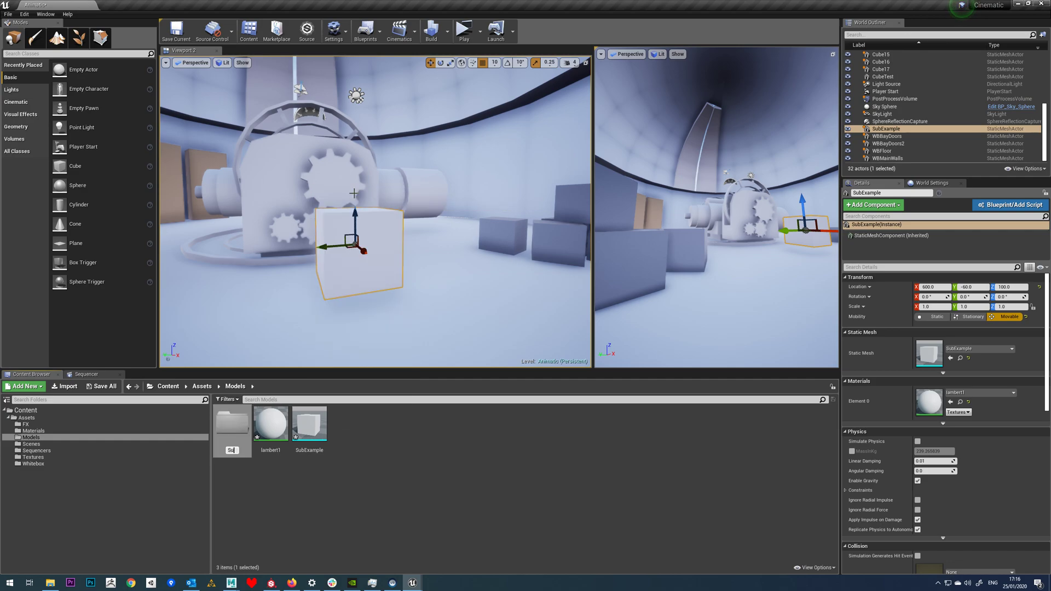
pyautogui.write('SubExample')
pyautogui.press('Return')
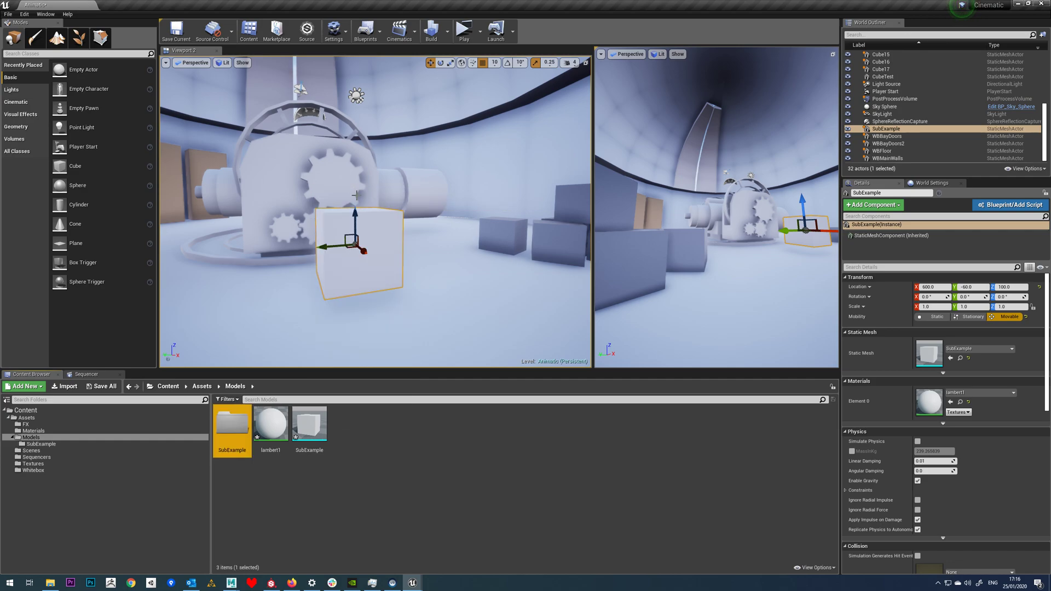
# Move the lambert1 material and SubExample mesh into the SubExample folder.
pyautogui.click(270, 424)
pyautogui.keyDown('ctrl'); pyautogui.click(310, 424); pyautogui.keyUp('ctrl')
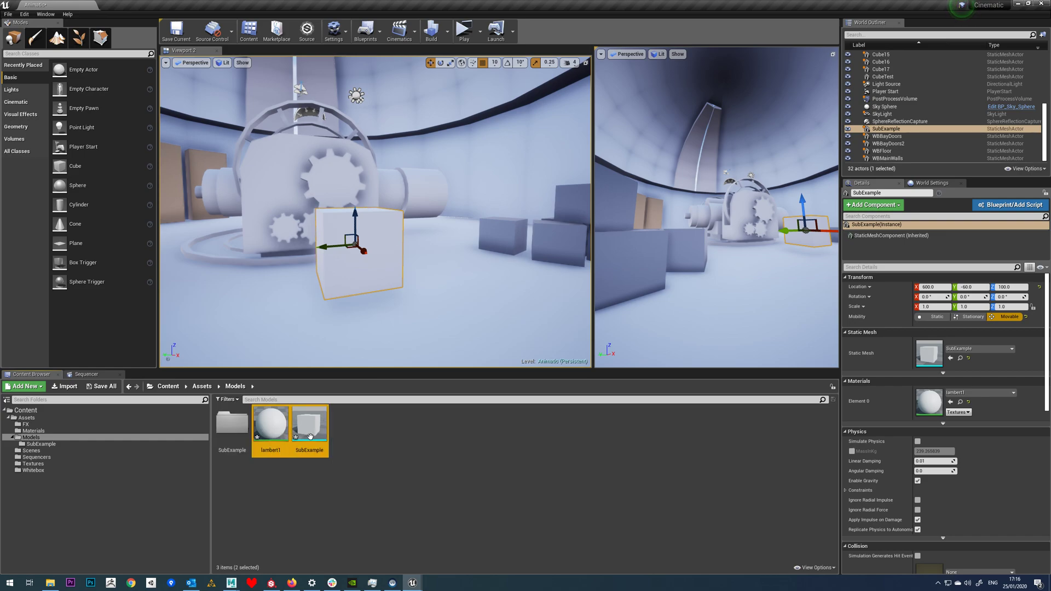
pyautogui.moveTo(310, 424); pyautogui.dragTo(225, 425)
pyautogui.click(246, 441)
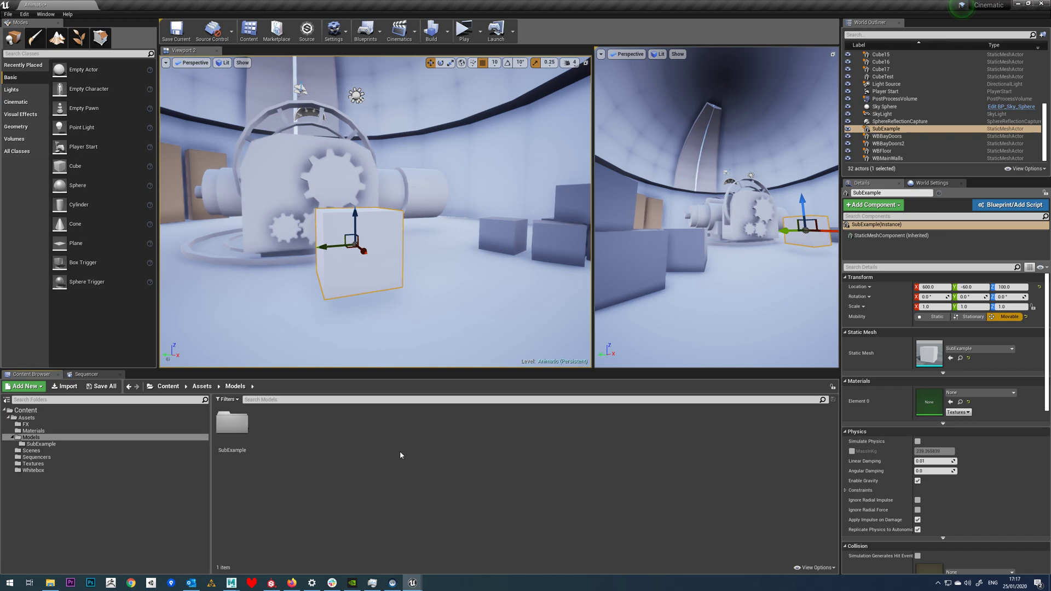
# Inside the SubExample folder, rename the lambert1 material asset to SubExampleMAT.
pyautogui.doubleClick(232, 424)
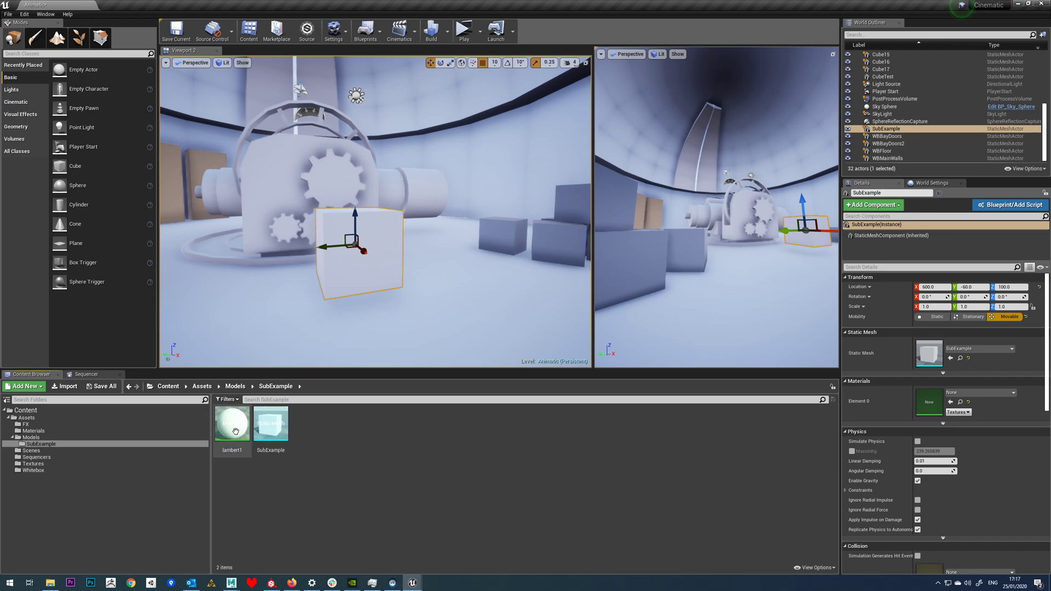
pyautogui.click(267, 428)
pyautogui.click(232, 455)
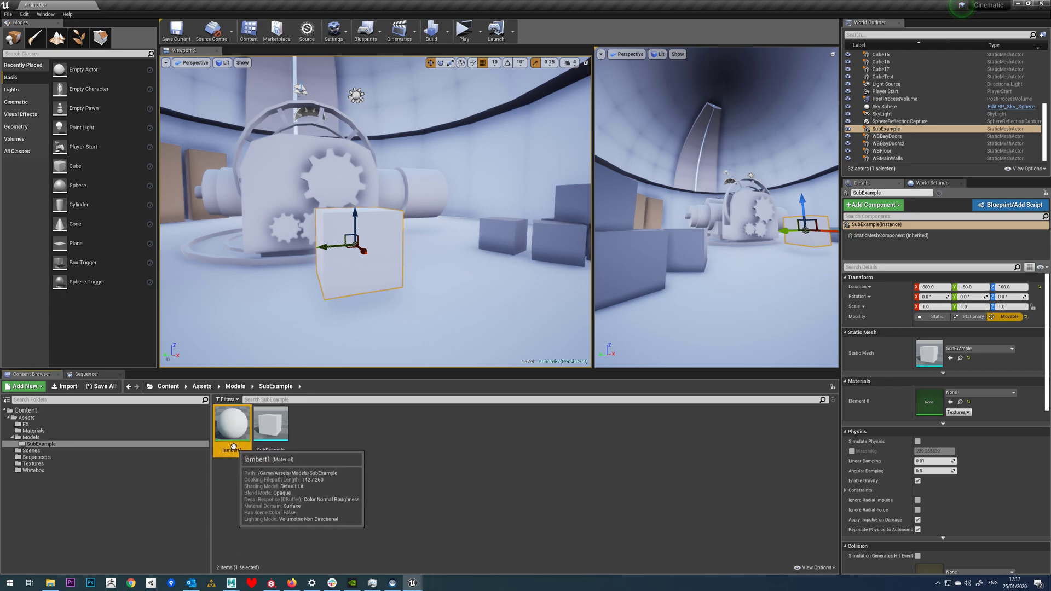
pyautogui.click(269, 435)
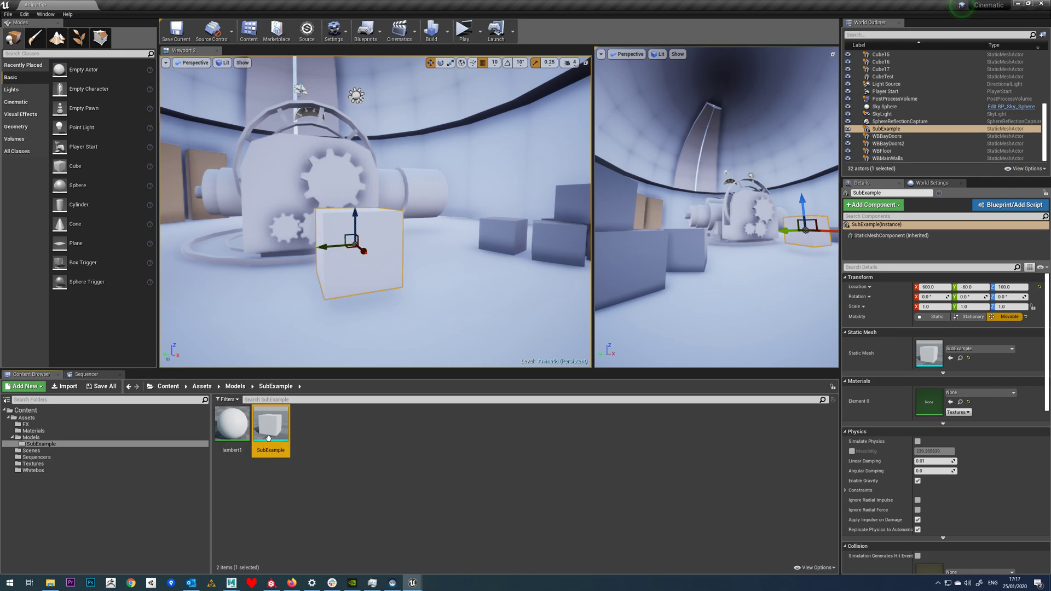
pyautogui.click(232, 449)
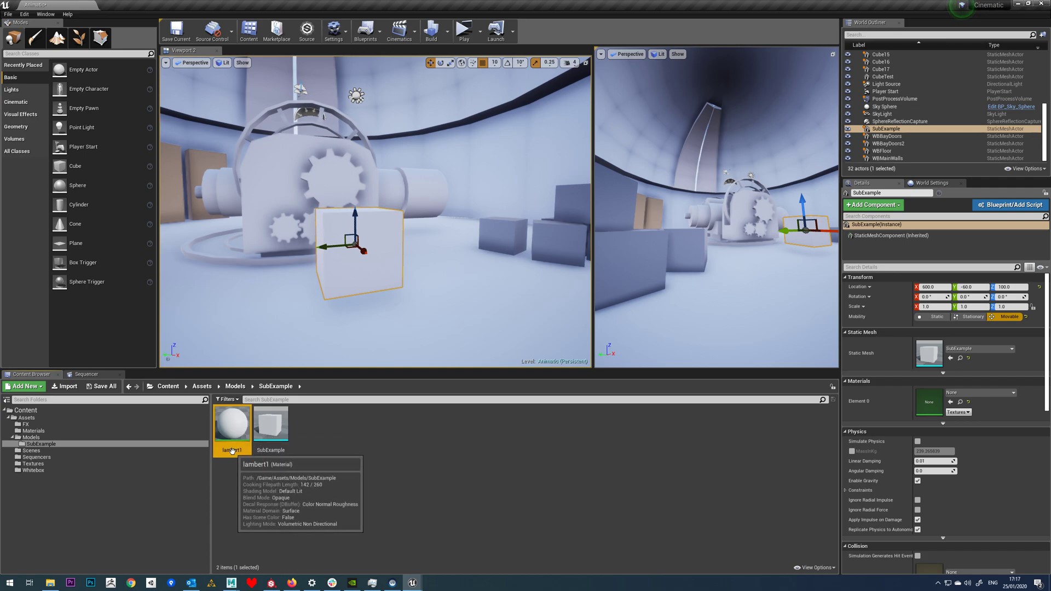
pyautogui.rightClick(233, 450)
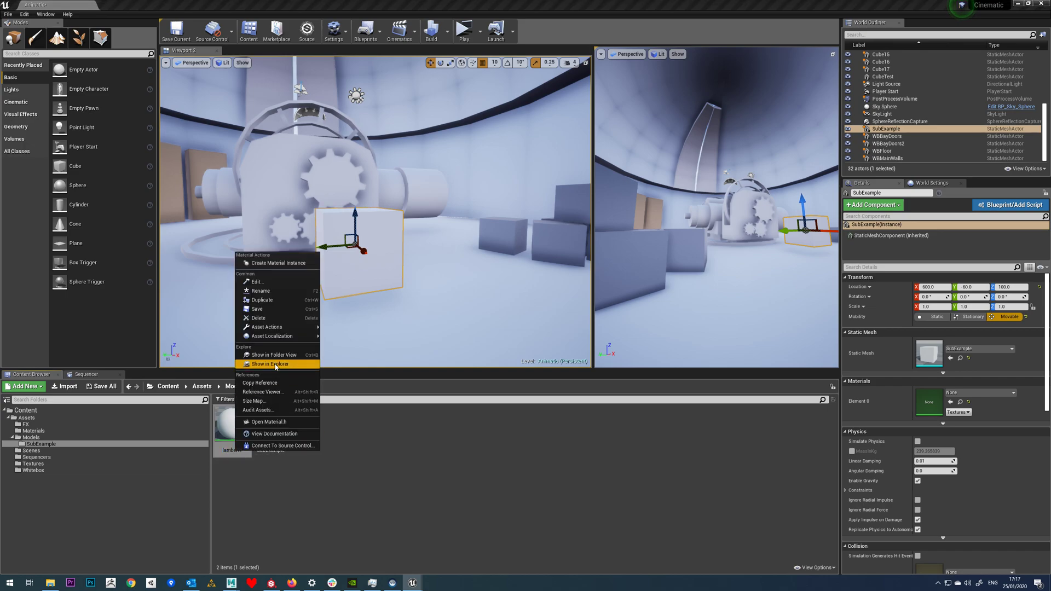
pyautogui.click(260, 291)
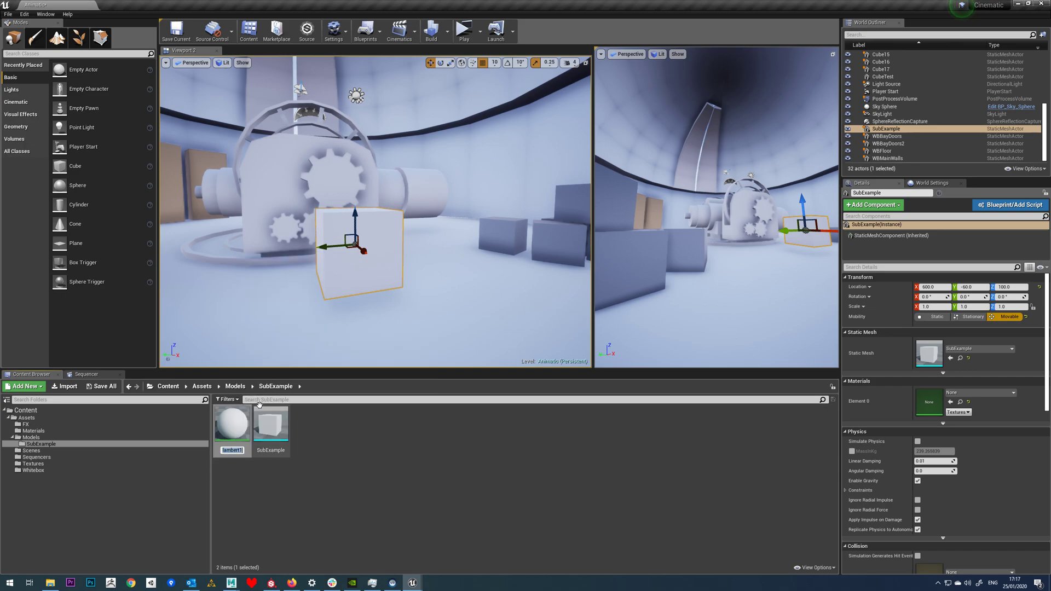
pyautogui.write('SubExampleMAT')
pyautogui.press('Return')
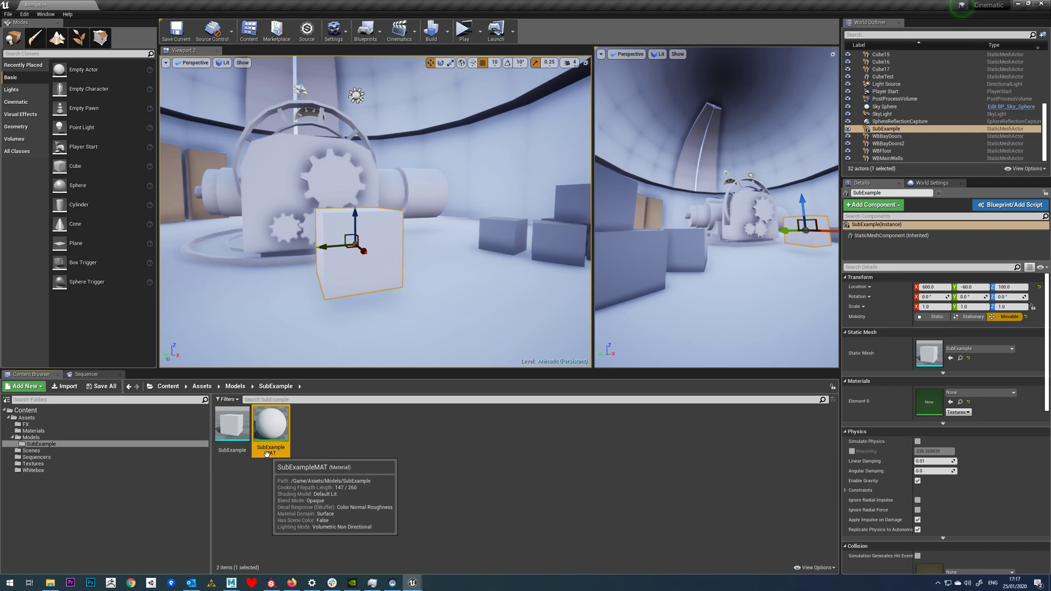
# Reimport the SubExample mesh, toggling Collision in the FBX Export Options before exporting.
pyautogui.click(230, 427)
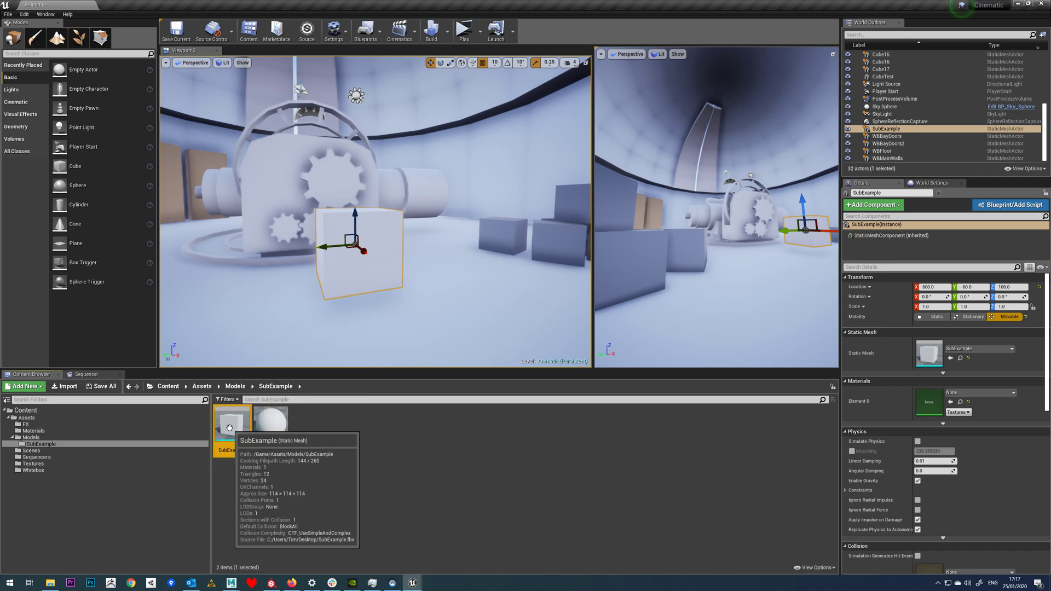
pyautogui.rightClick(229, 428)
pyautogui.click(264, 205)
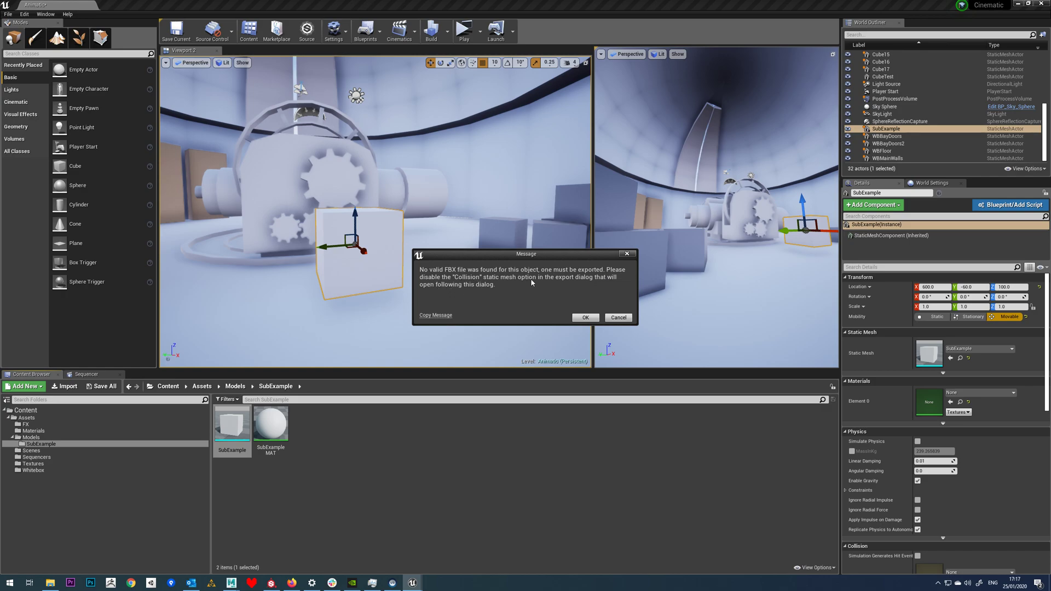
pyautogui.click(584, 318)
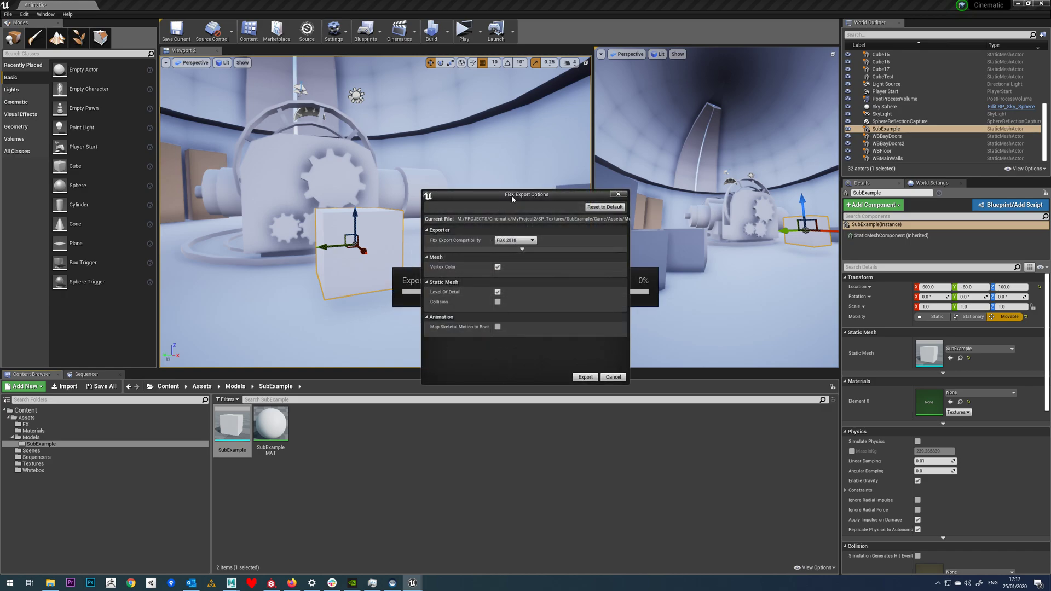
pyautogui.moveTo(511, 195); pyautogui.dragTo(552, 206)
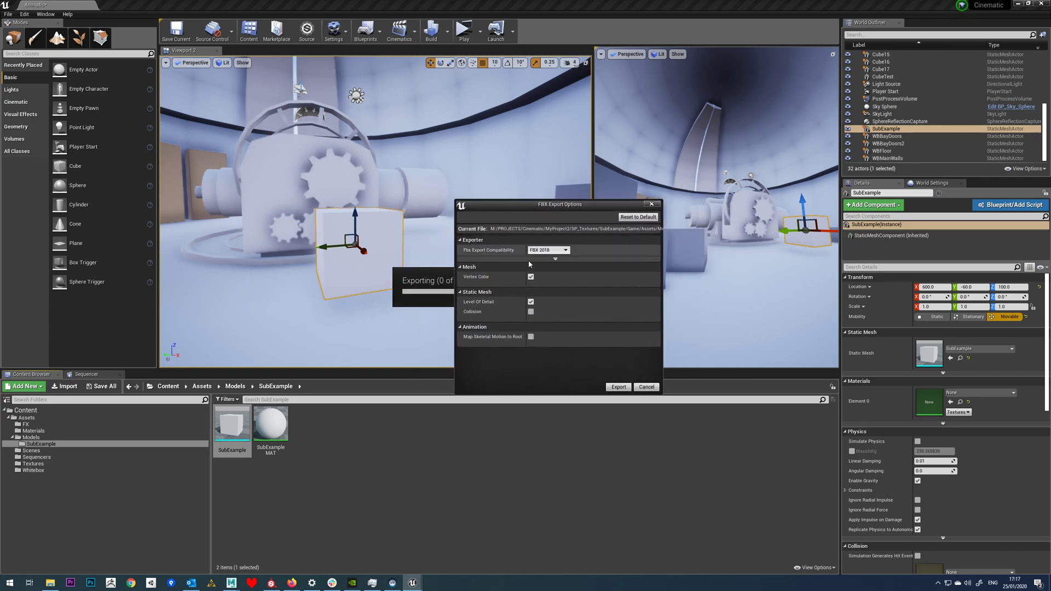
pyautogui.click(530, 312)
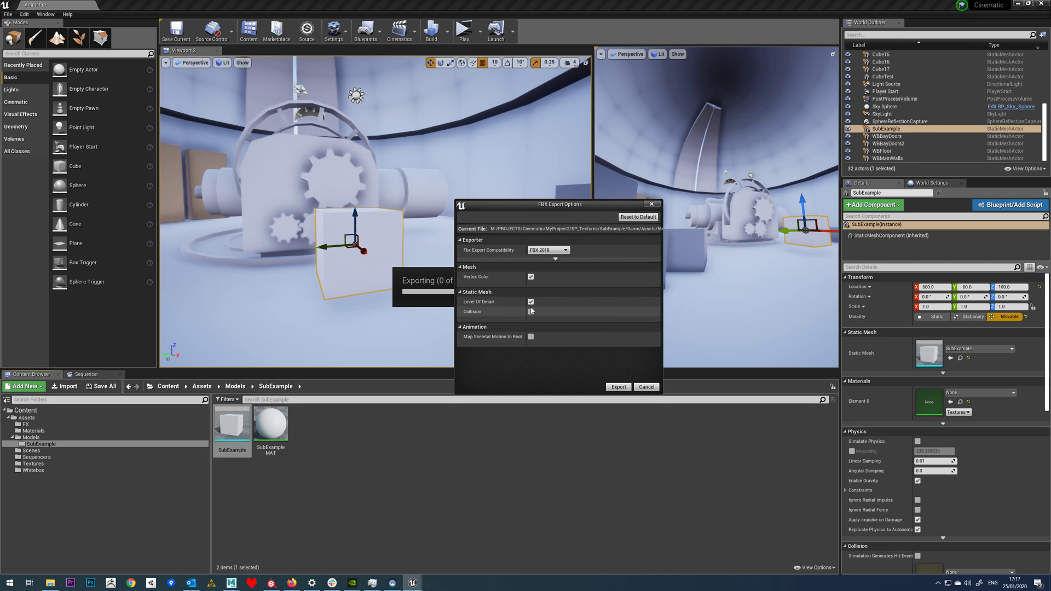
pyautogui.click(618, 387)
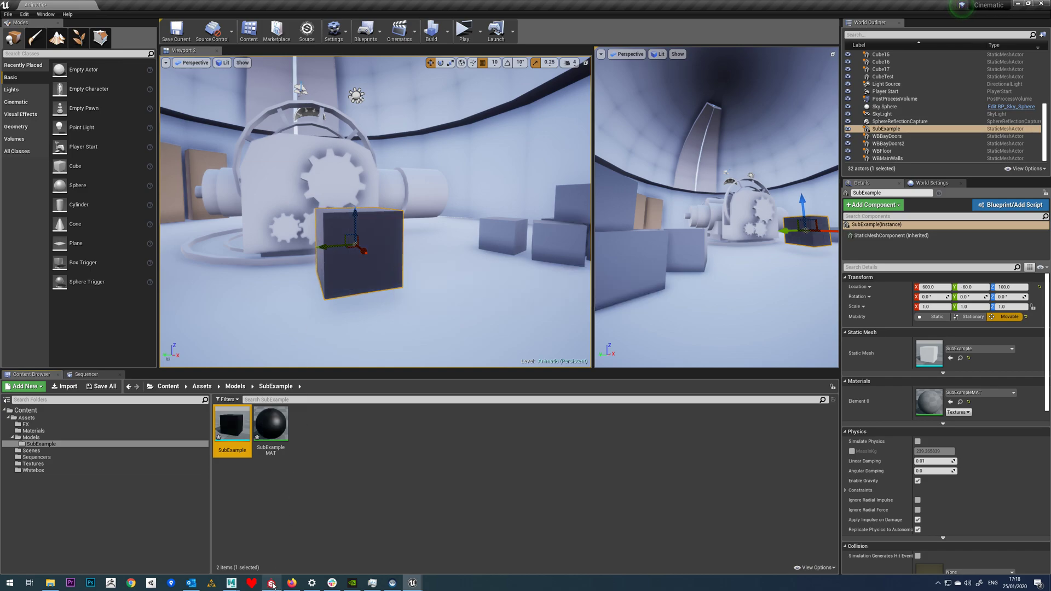
# Bring Substance Painter forward and orbit the viewport to show the cube in 3D.
pyautogui.moveTo(270, 586)
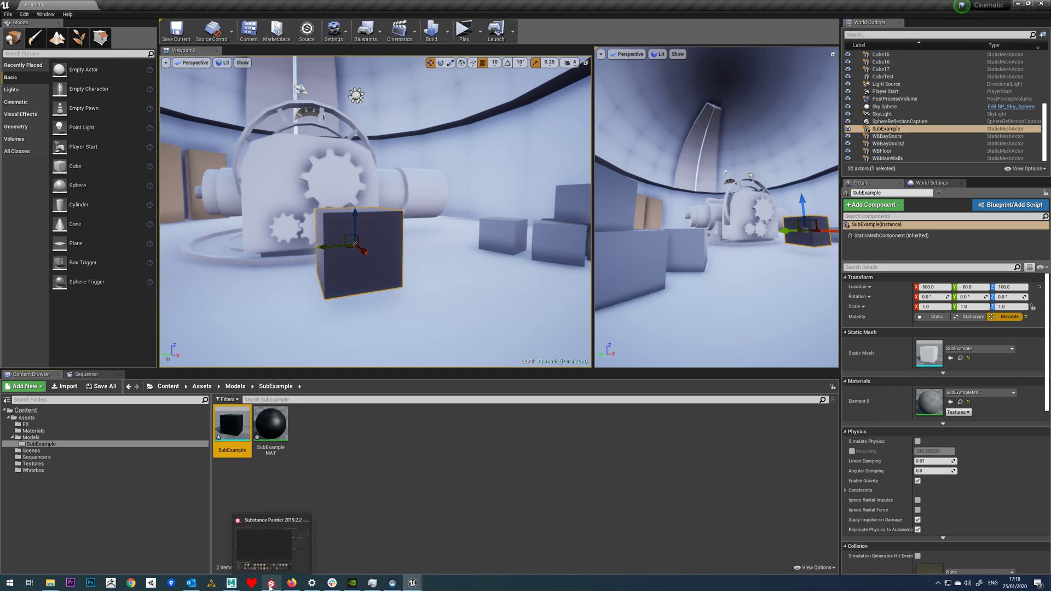
pyautogui.click(265, 550)
pyautogui.moveTo(584, 216)
pyautogui.mouseDown()
pyautogui.moveTo(601, 201)
pyautogui.moveTo(628, 90)
pyautogui.mouseUp()
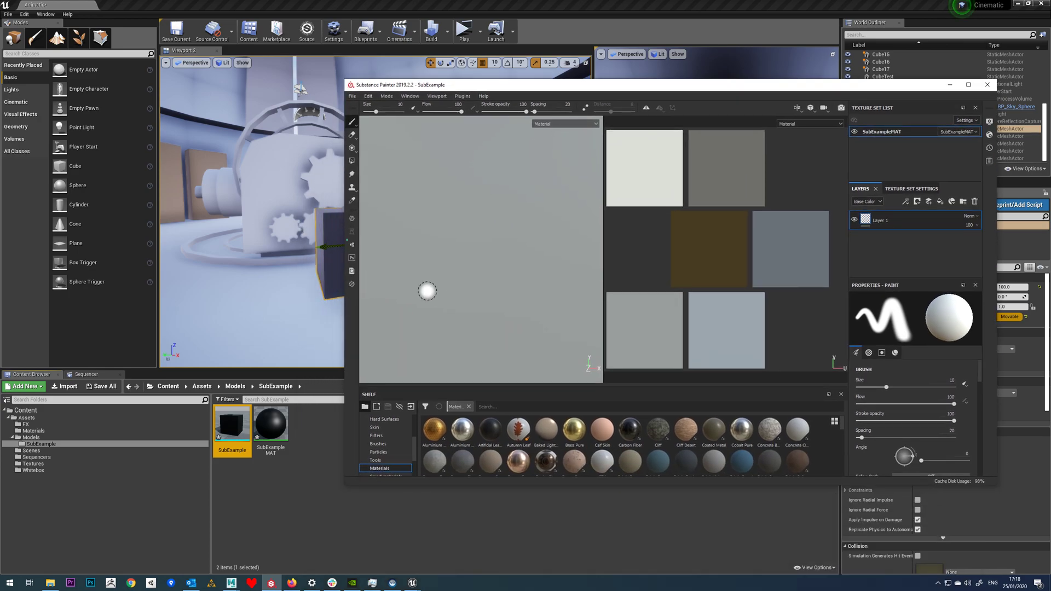
pyautogui.scroll(-5, 490, 281)
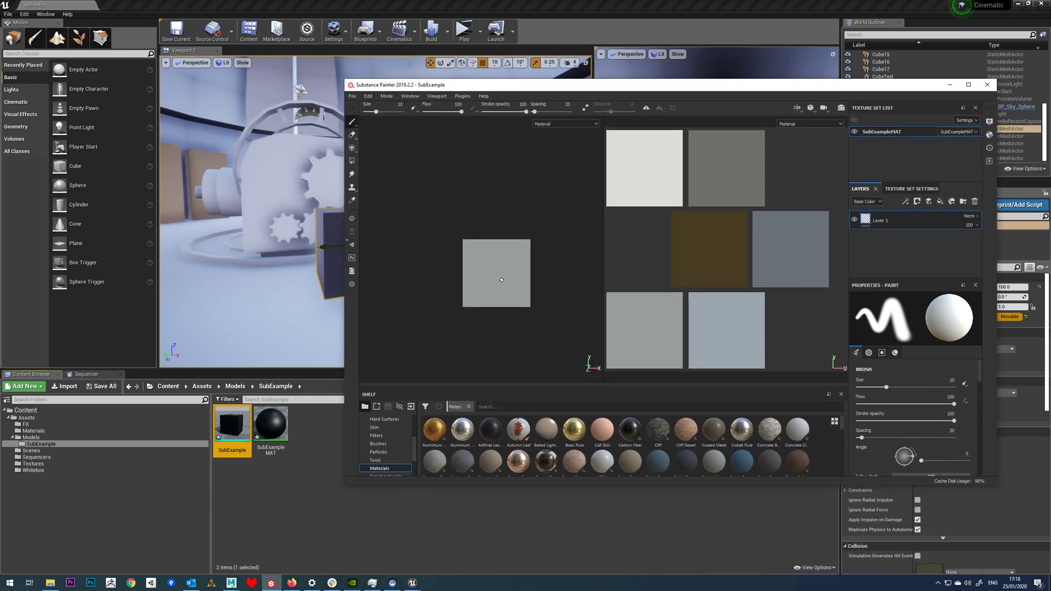
pyautogui.keyDown('alt'); pyautogui.moveTo(499, 281); pyautogui.dragTo(495, 264); pyautogui.keyUp('alt')
# Open the Texture Set Settings for SubExampleMAT and scroll down to the baking options.
pyautogui.click(920, 189)
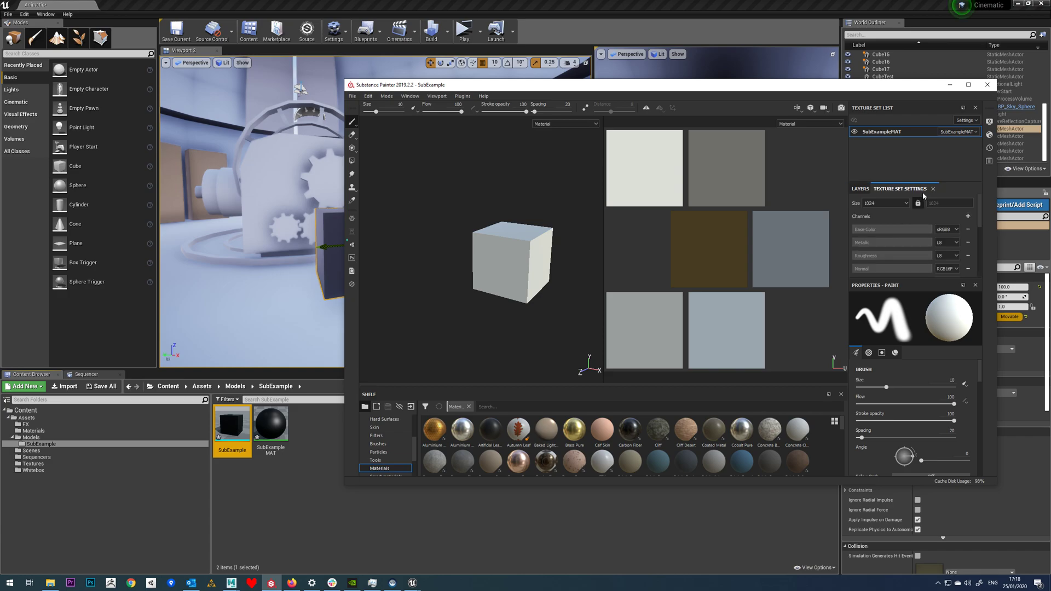
pyautogui.scroll(-3, 913, 215)
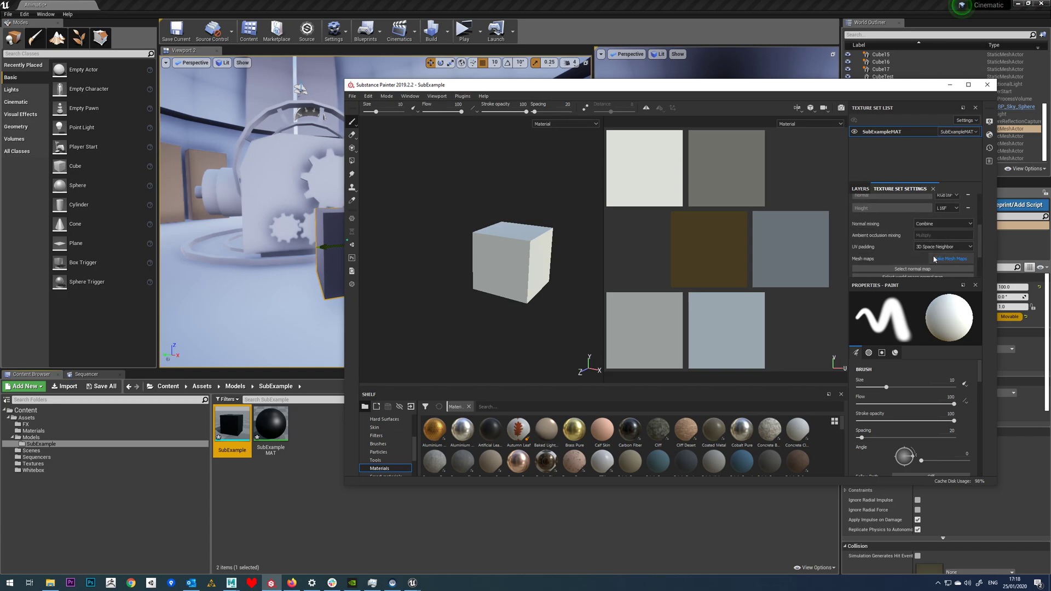
pyautogui.scroll(-2, 912, 234)
# Bake the SubExampleMAT mesh maps with the output size set to 1024.
pyautogui.click(950, 234)
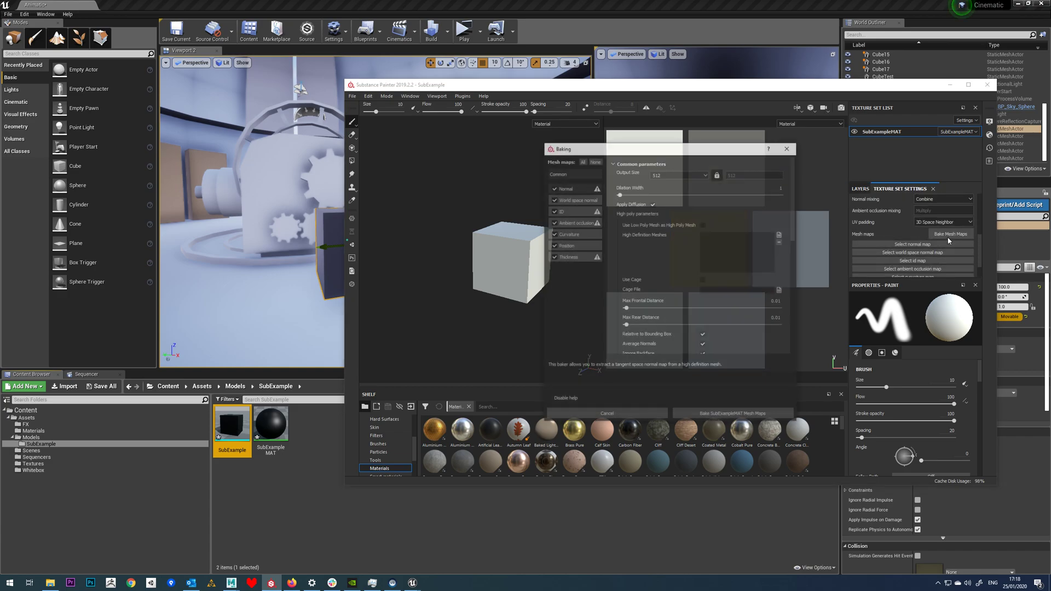
pyautogui.click(682, 174)
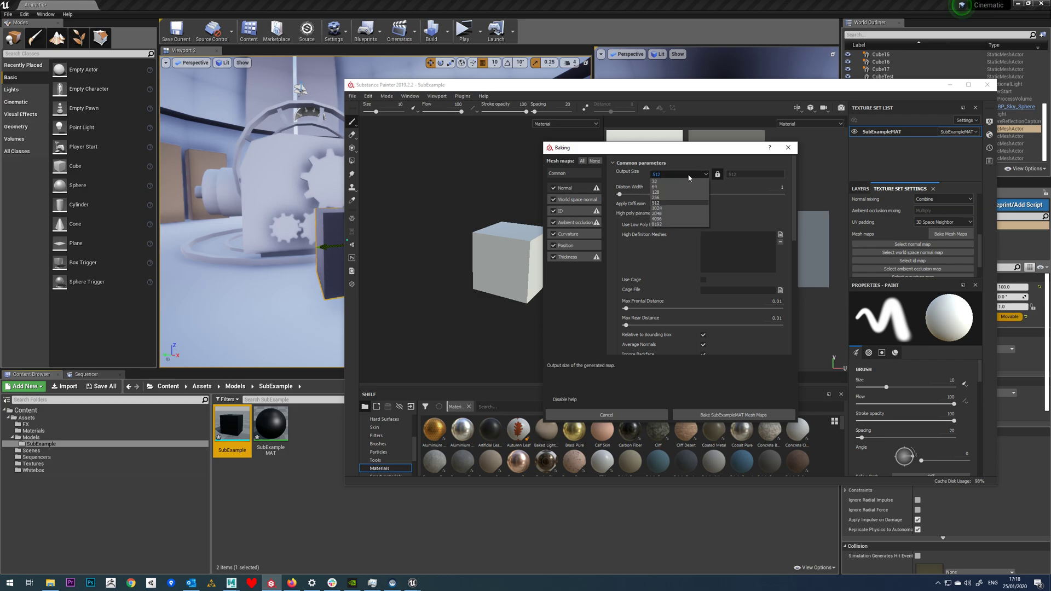
pyautogui.click(657, 213)
pyautogui.click(681, 175)
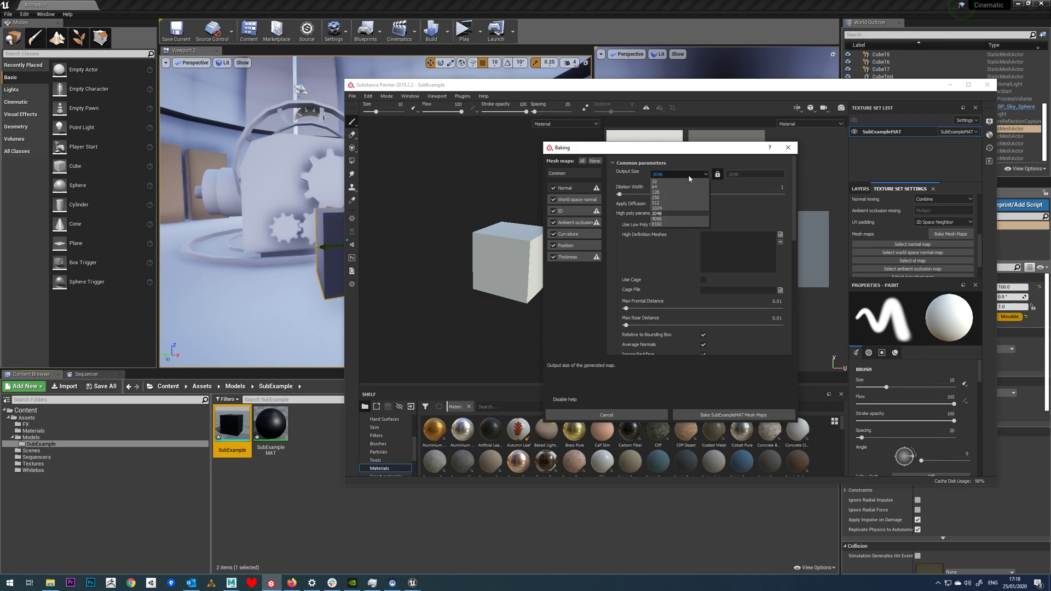
pyautogui.click(657, 208)
pyautogui.click(717, 414)
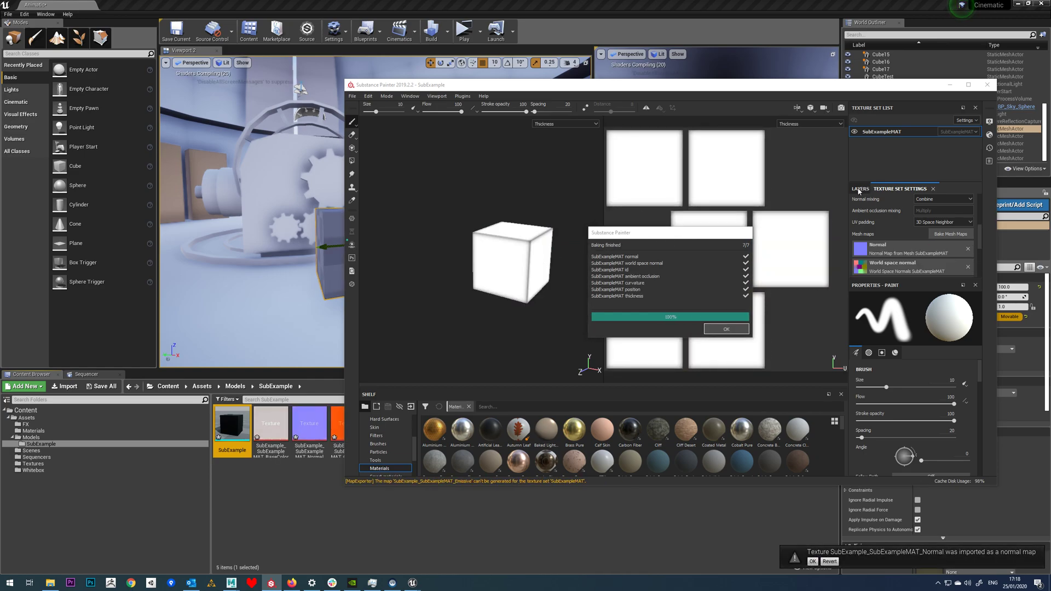
# Close the baking report and show Smart materials in the shelf beside the layer stack.
pyautogui.click(728, 329)
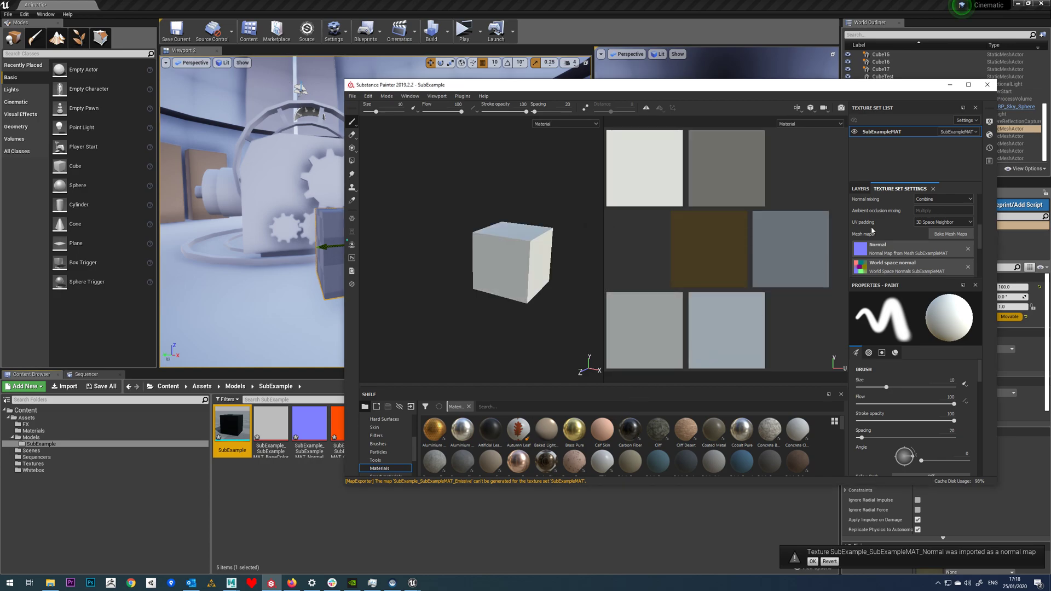
pyautogui.click(860, 188)
pyautogui.scroll(-5, 612, 450)
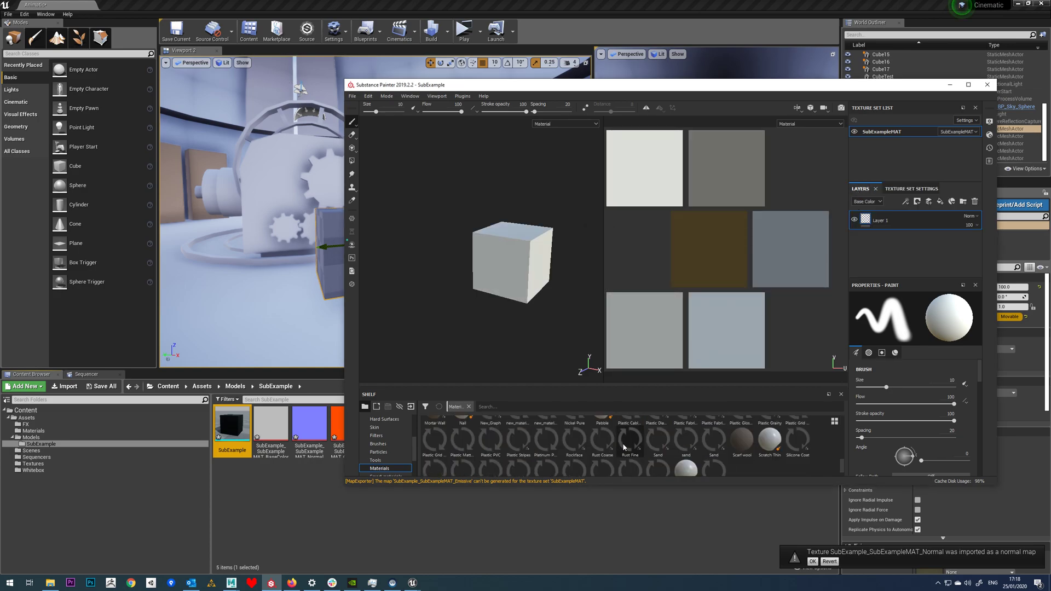
pyautogui.scroll(-1, 394, 469)
pyautogui.click(386, 451)
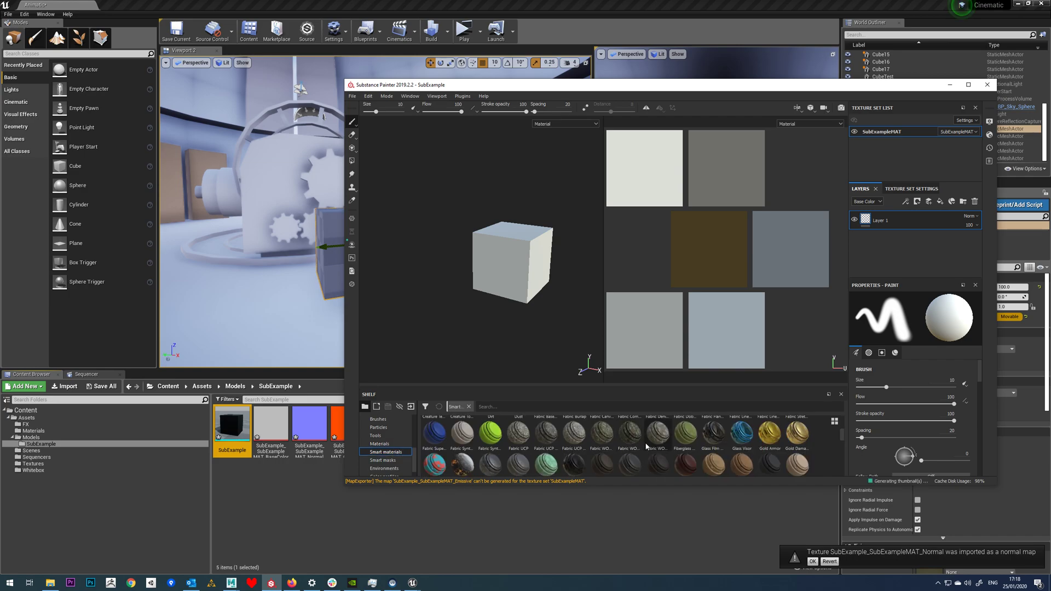
pyautogui.scroll(-5, 648, 445)
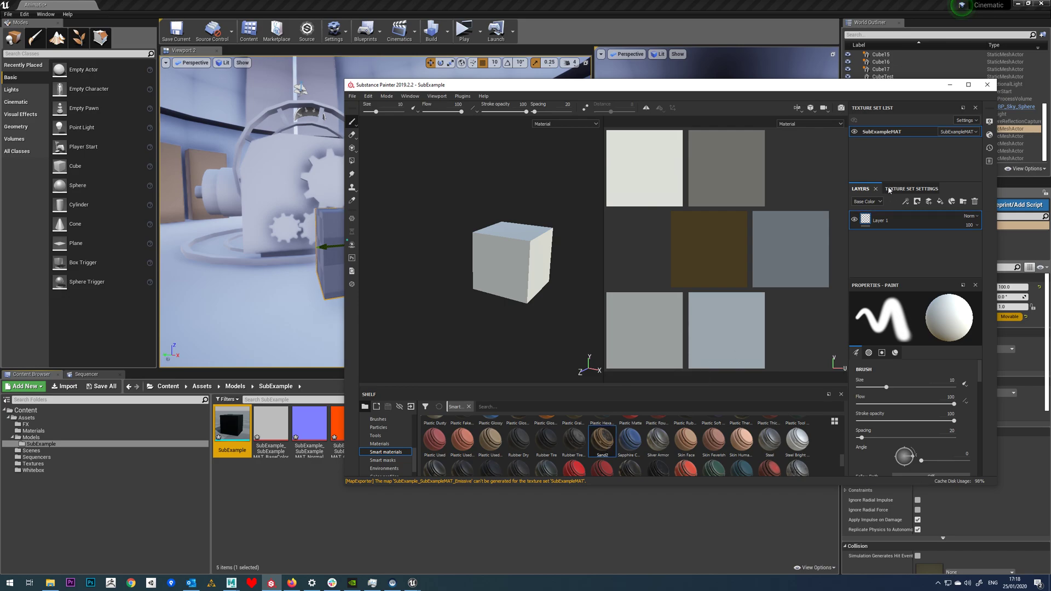
# Try the Sand2 smart material, undo it, and apply the red Steel Painted Scraped Dirty instead.
pyautogui.moveTo(882, 196); pyautogui.dragTo(897, 224)
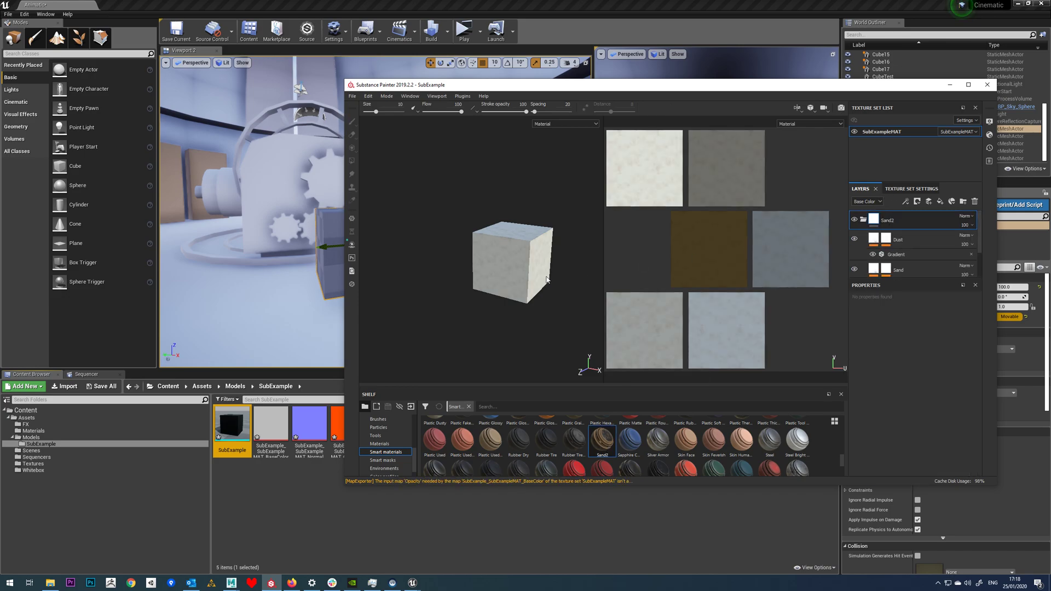
pyautogui.scroll(3, 539, 283)
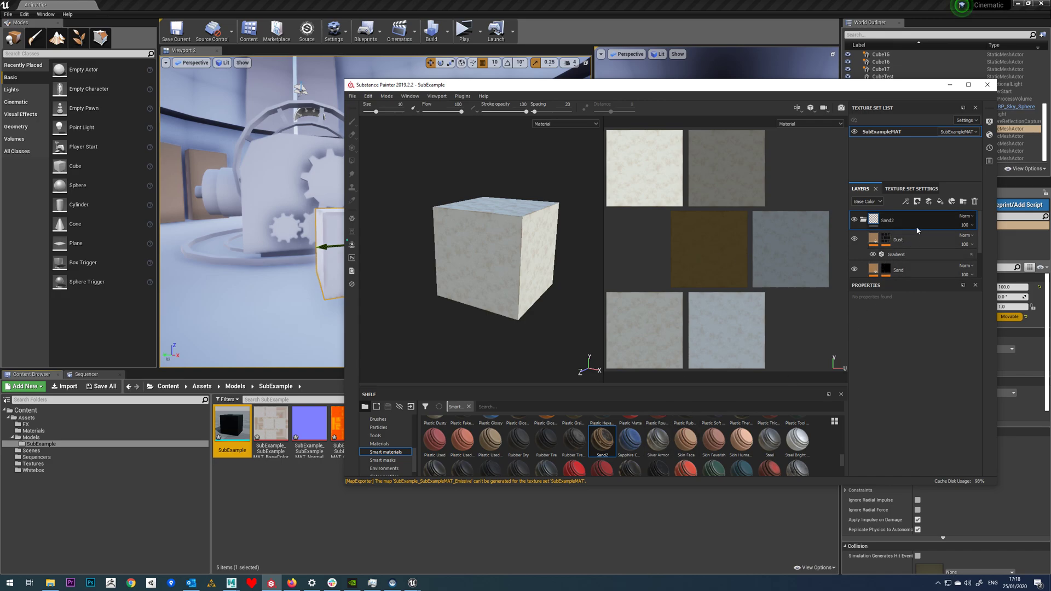
pyautogui.hotkey('ctrl', 'z')
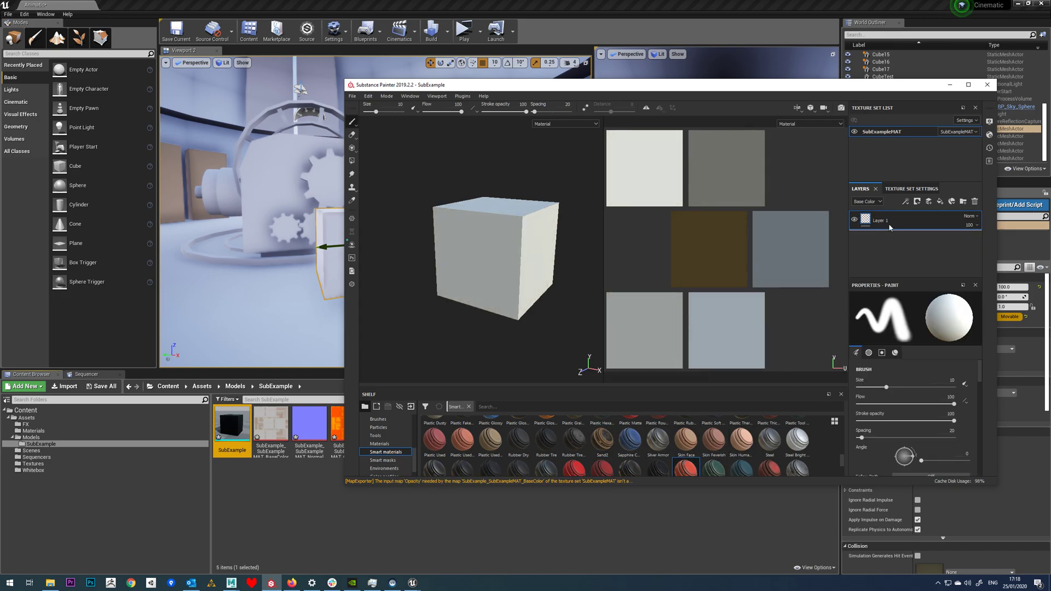
pyautogui.hotkey('ctrl', 'y')
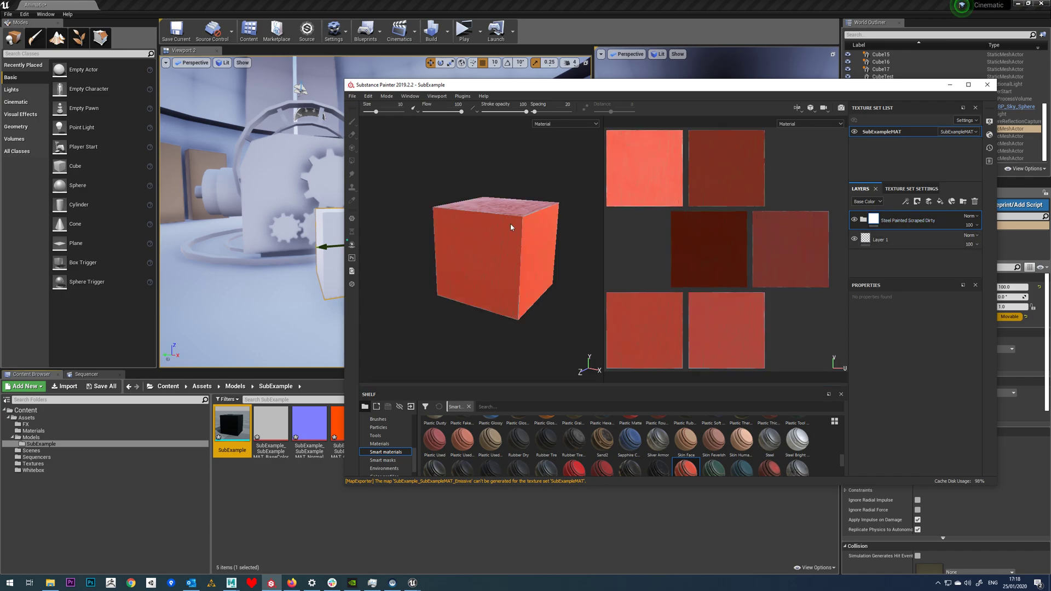
pyautogui.scroll(2, 541, 248)
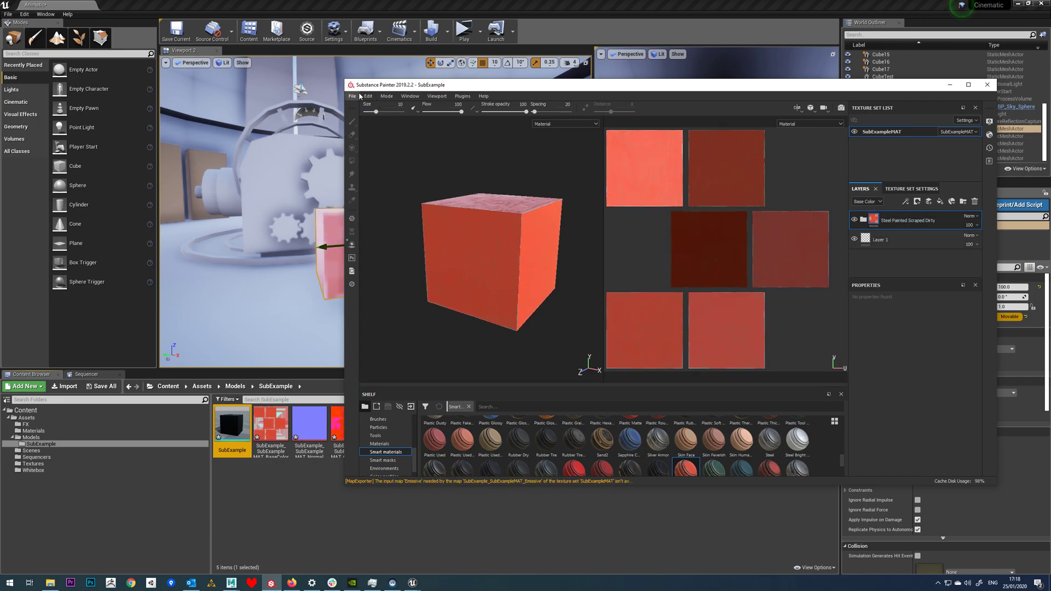
pyautogui.moveTo(378, 85); pyautogui.dragTo(582, 122)
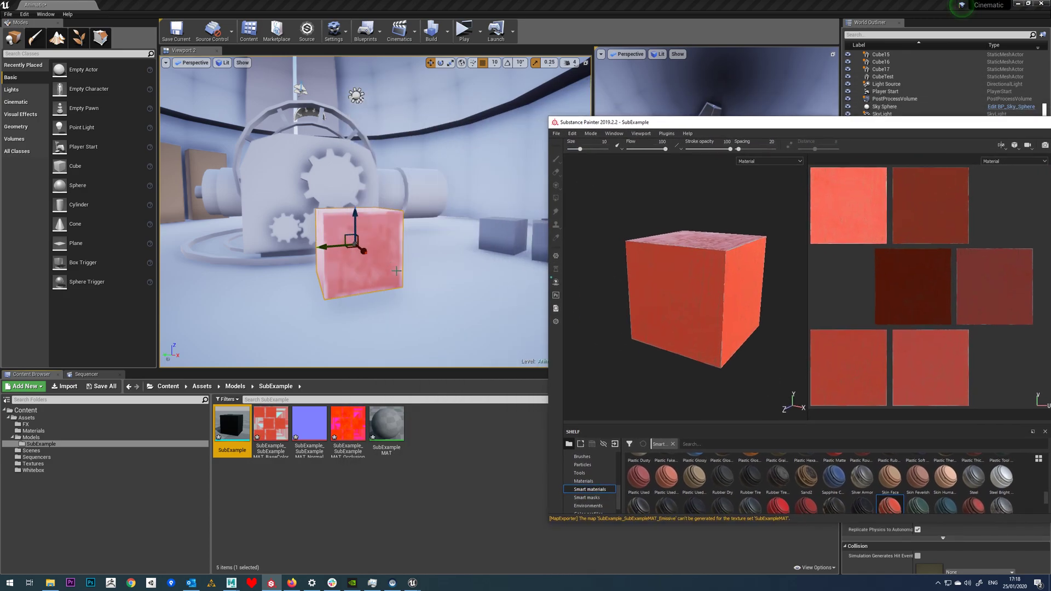
# Check the red cube, open then close the SubExampleMAT material editor, and return to Substance Painter.
pyautogui.moveTo(397, 270); pyautogui.dragTo(399, 268)
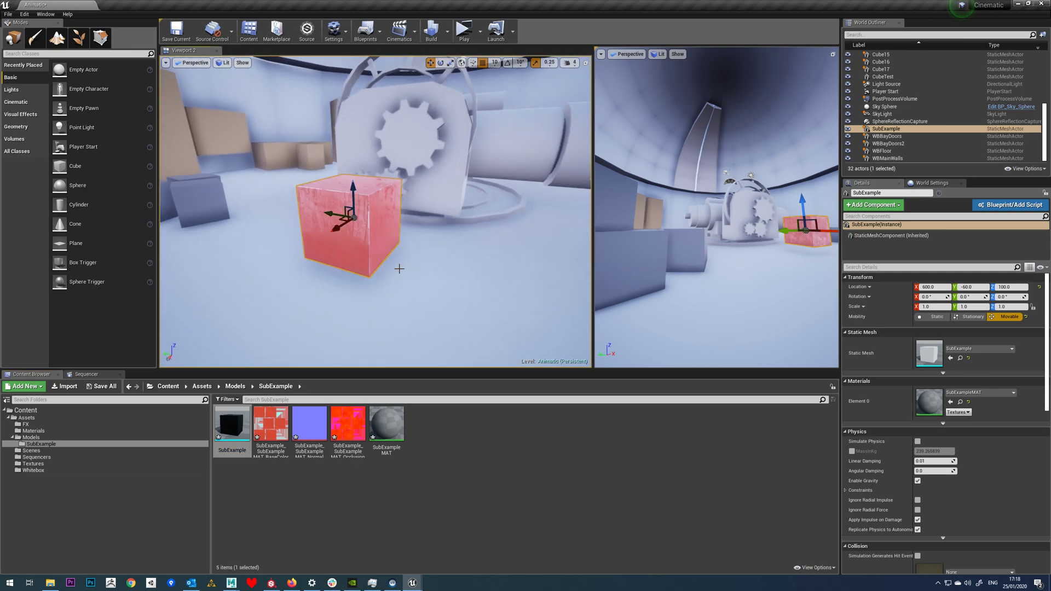
pyautogui.moveTo(412, 582)
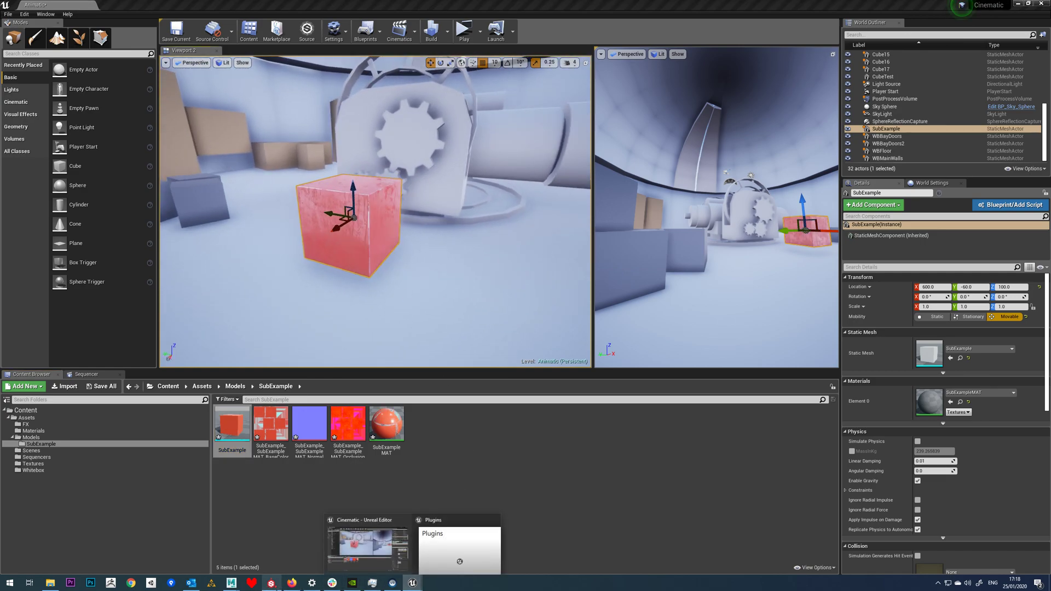
pyautogui.click(271, 582)
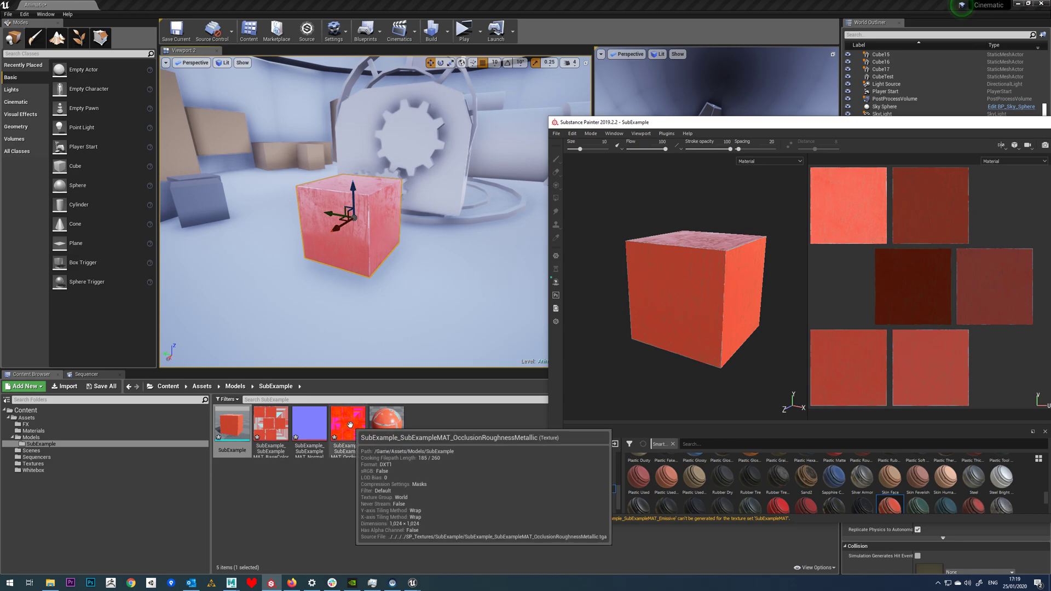
pyautogui.doubleClick(386, 424)
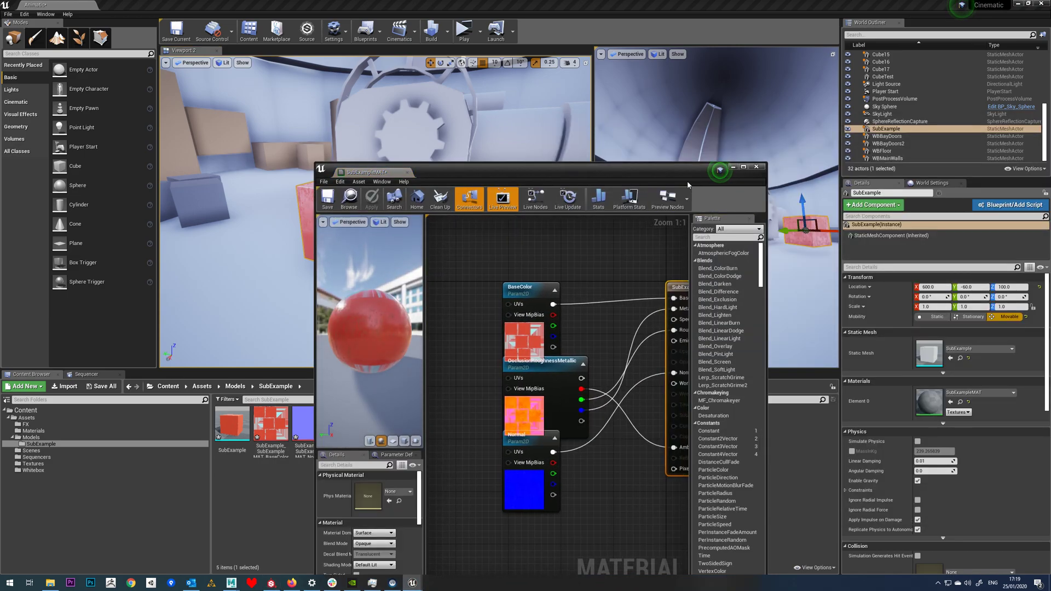
pyautogui.click(756, 167)
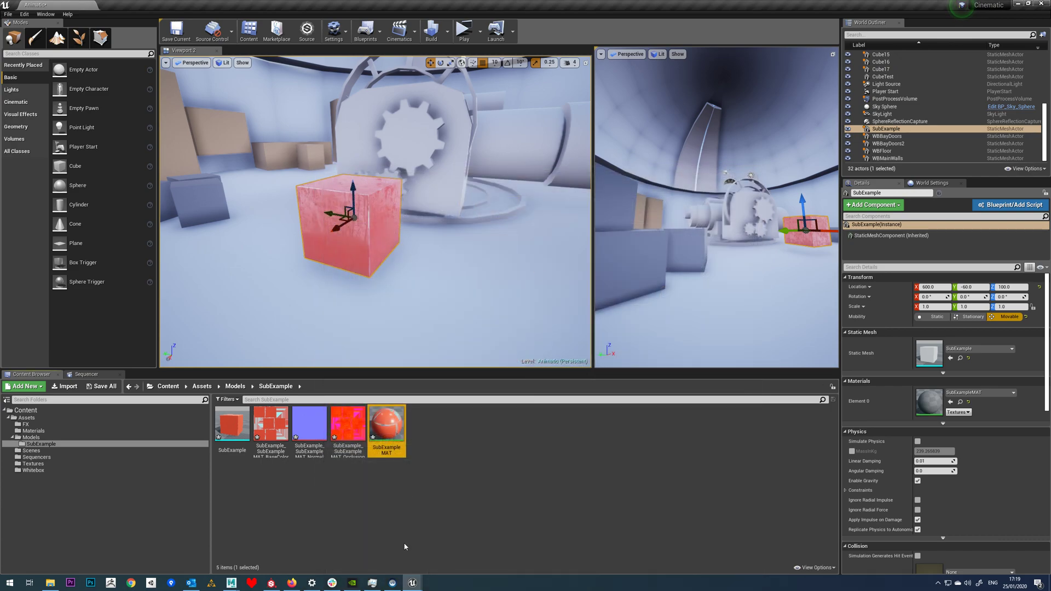
pyautogui.click(271, 582)
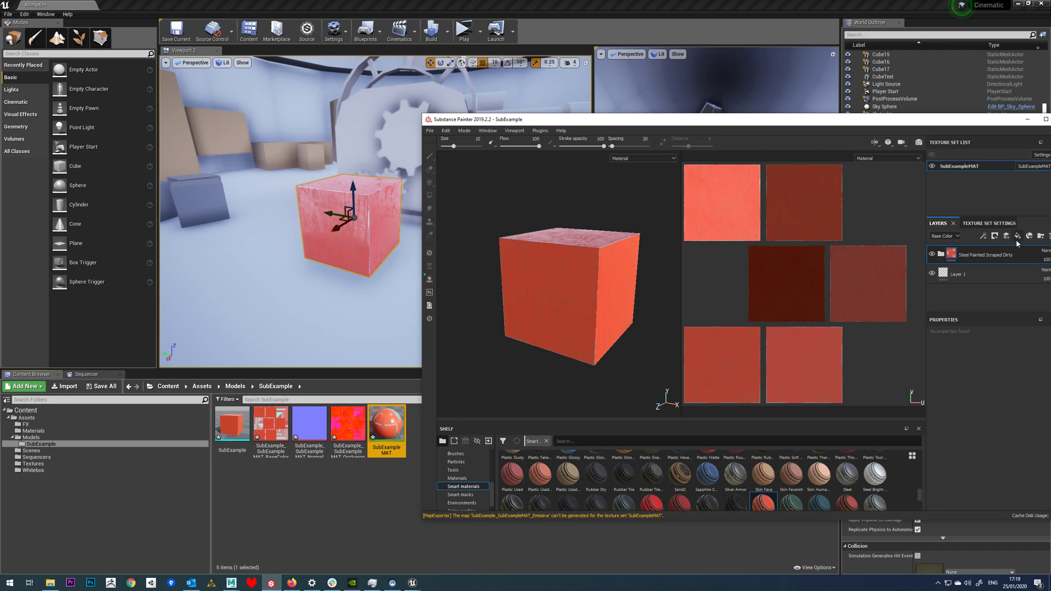
# Add a new paint layer and scribble large white looping strokes across the red cube.
pyautogui.click(1006, 236)
pyautogui.moveTo(537, 290)
pyautogui.mouseDown()
pyautogui.moveTo(547, 307)
pyautogui.moveTo(635, 241)
pyautogui.mouseUp()
pyautogui.moveTo(647, 120); pyautogui.dragTo(738, 147)
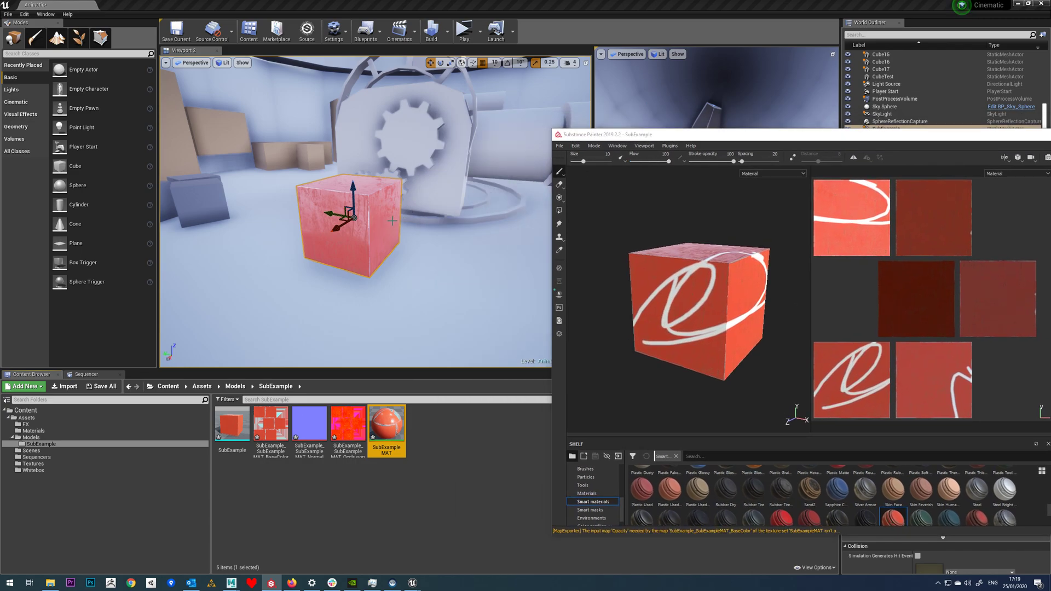
# Check the white strokes on Unreal's cube, then return to Substance Painter.
pyautogui.hotkey('alt', 'Tab')
pyautogui.moveTo(378, 219); pyautogui.dragTo(395, 214, button='right')
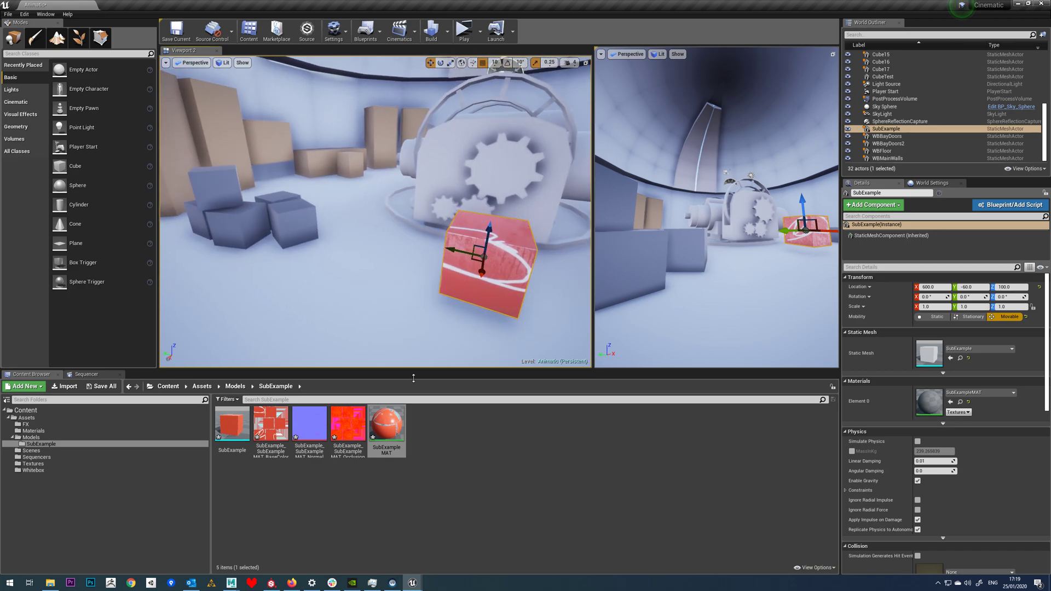
pyautogui.click(271, 583)
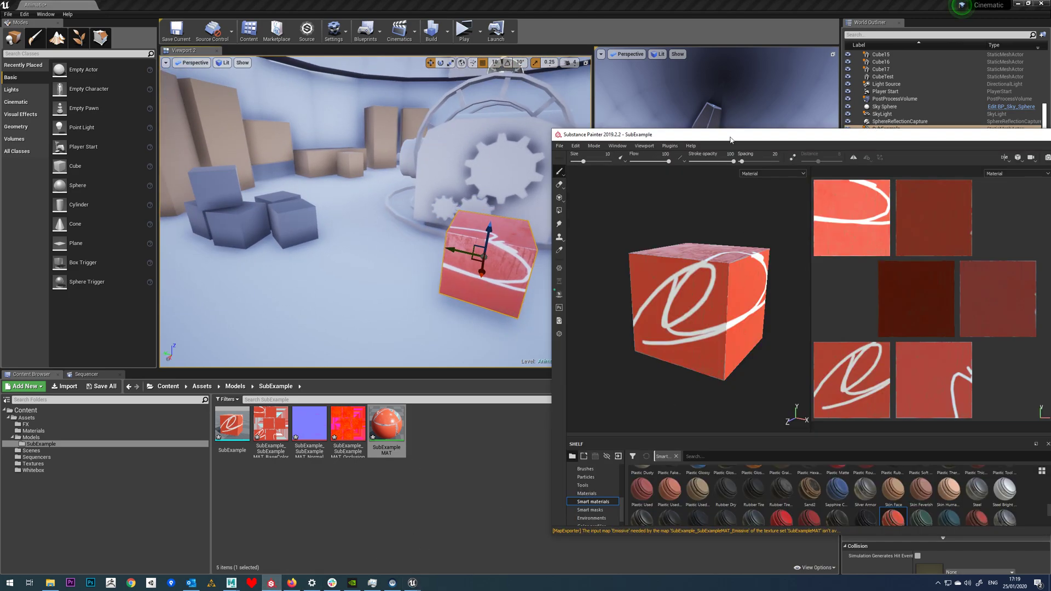
pyautogui.moveTo(734, 140)
pyautogui.mouseDown()
pyautogui.moveTo(698, 116)
pyautogui.moveTo(607, 110)
pyautogui.moveTo(720, 111)
pyautogui.mouseUp()
# Save the painted cube project from the File menu, then close Substance Painter.
pyautogui.rightClick(700, 221)
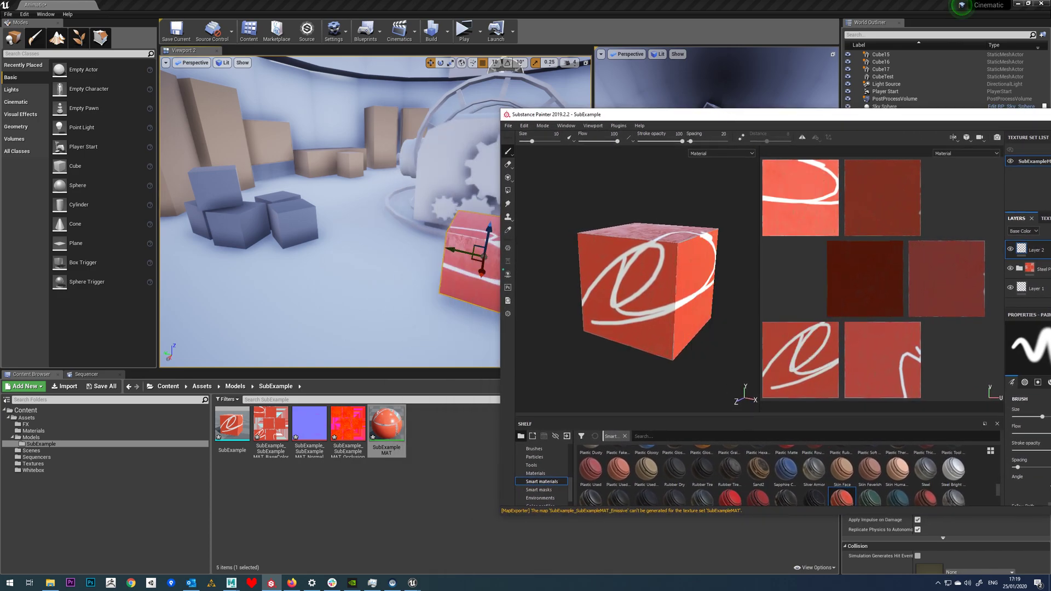
pyautogui.moveTo(601, 114); pyautogui.dragTo(599, 144)
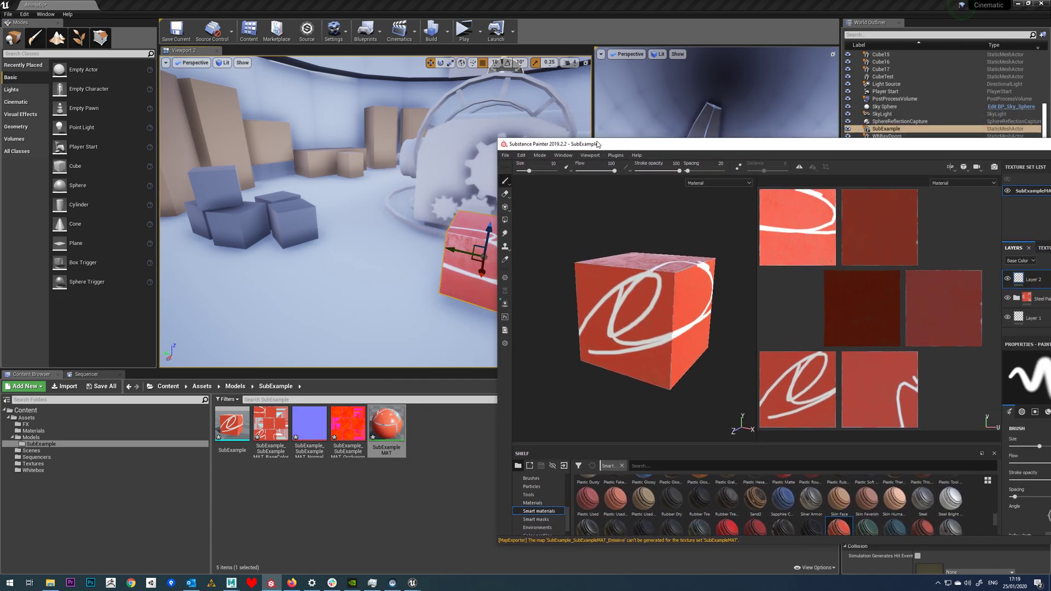
pyautogui.click(506, 159)
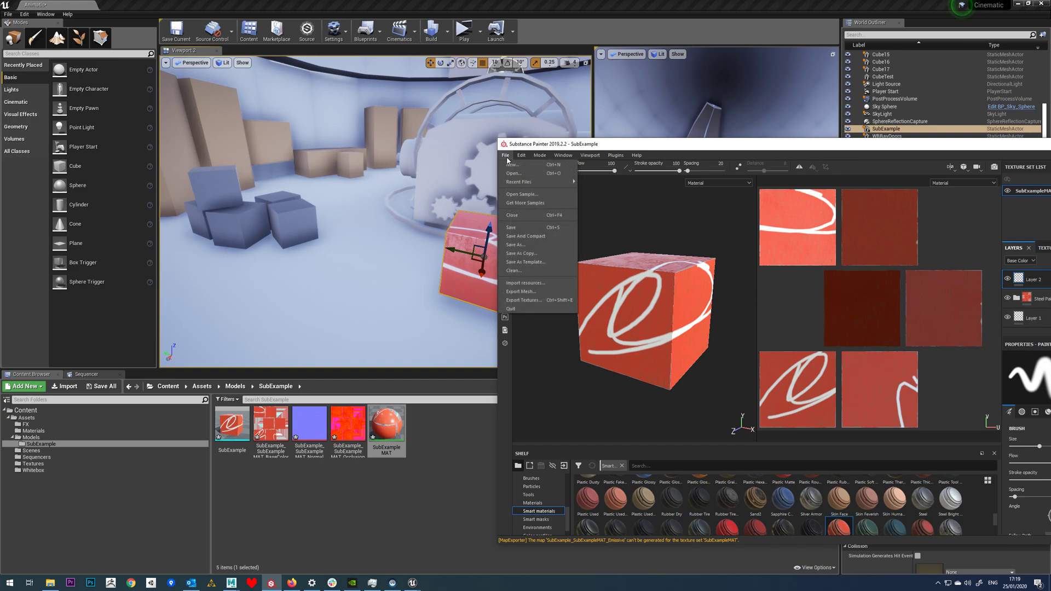
pyautogui.click(507, 157)
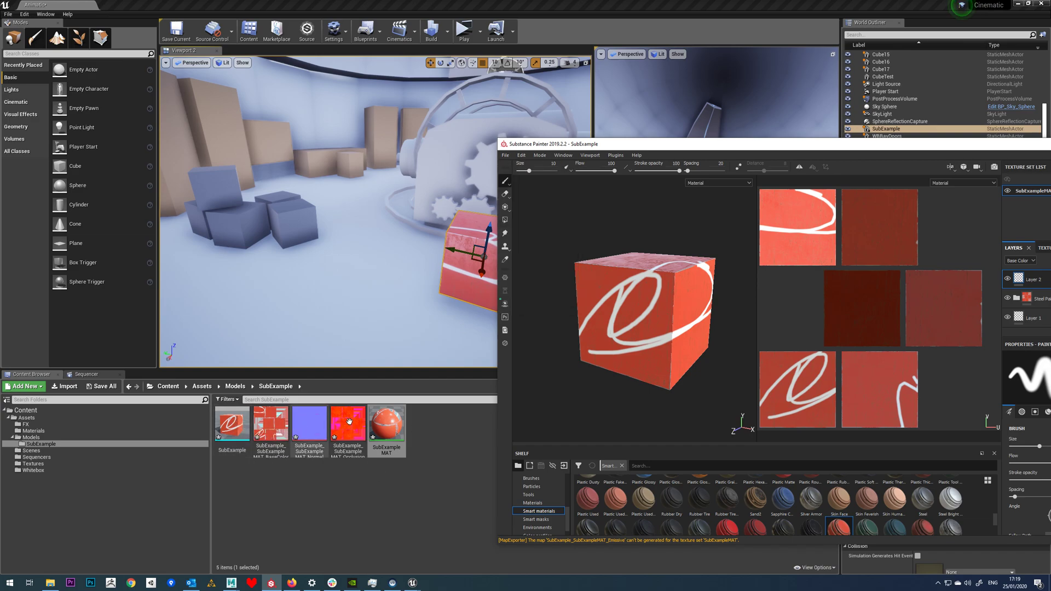
pyautogui.moveTo(613, 144); pyautogui.dragTo(547, 142)
pyautogui.click(505, 155)
pyautogui.click(452, 226)
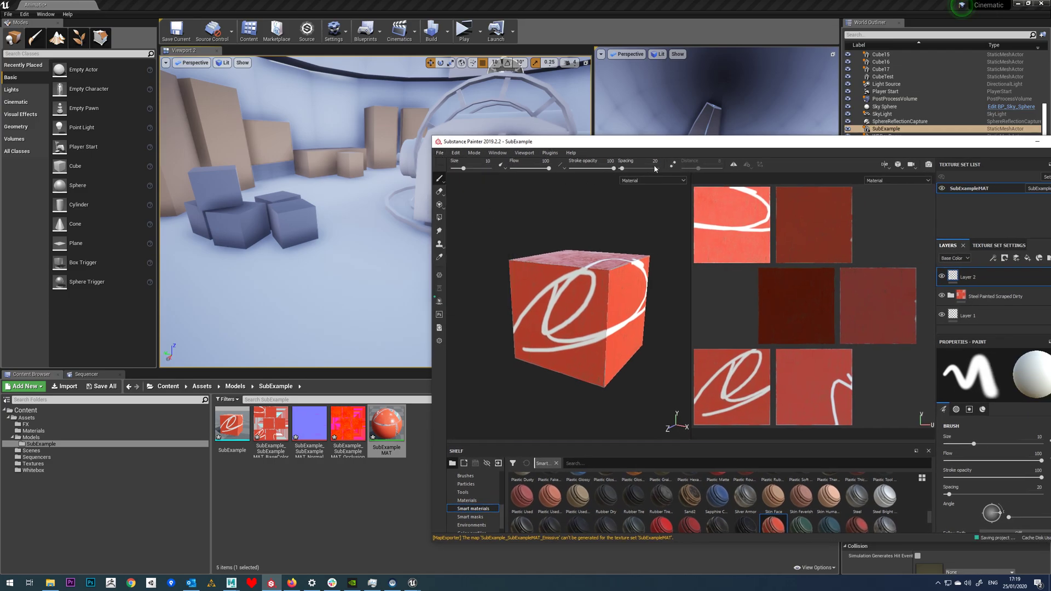
pyautogui.moveTo(722, 145); pyautogui.dragTo(523, 159)
pyautogui.click(875, 155)
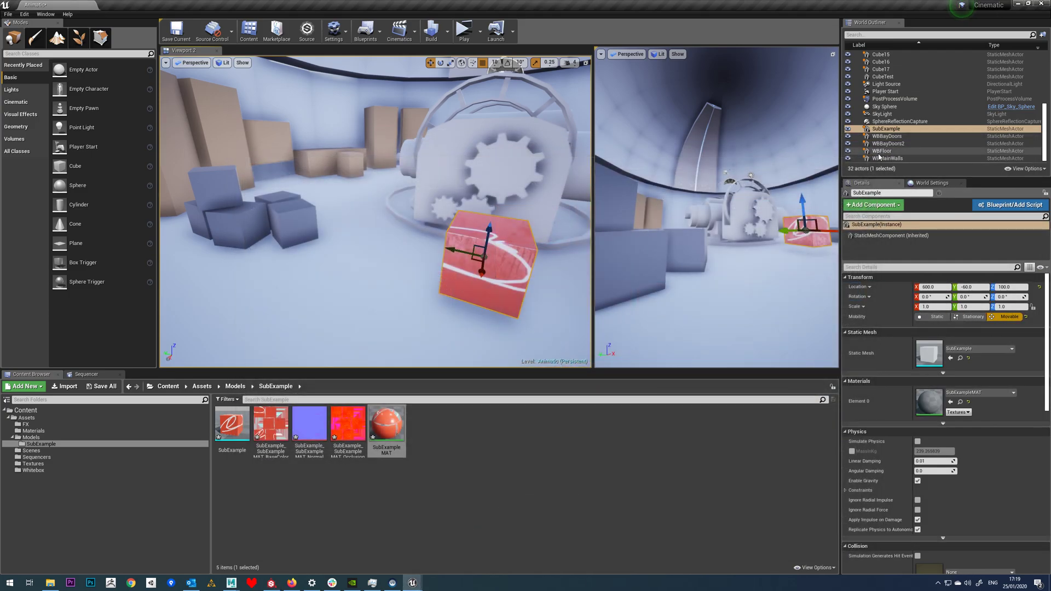
# Open the SubExample folder and send the SubExample cube mesh to Substance Painter.
pyautogui.click(45, 432)
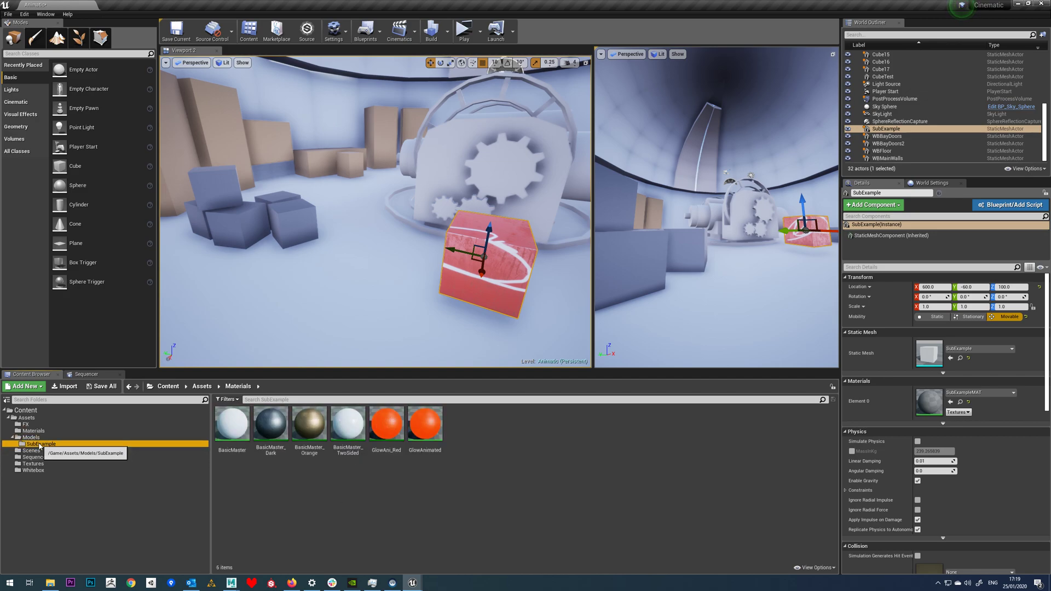
pyautogui.click(41, 444)
pyautogui.click(229, 424)
pyautogui.rightClick(228, 424)
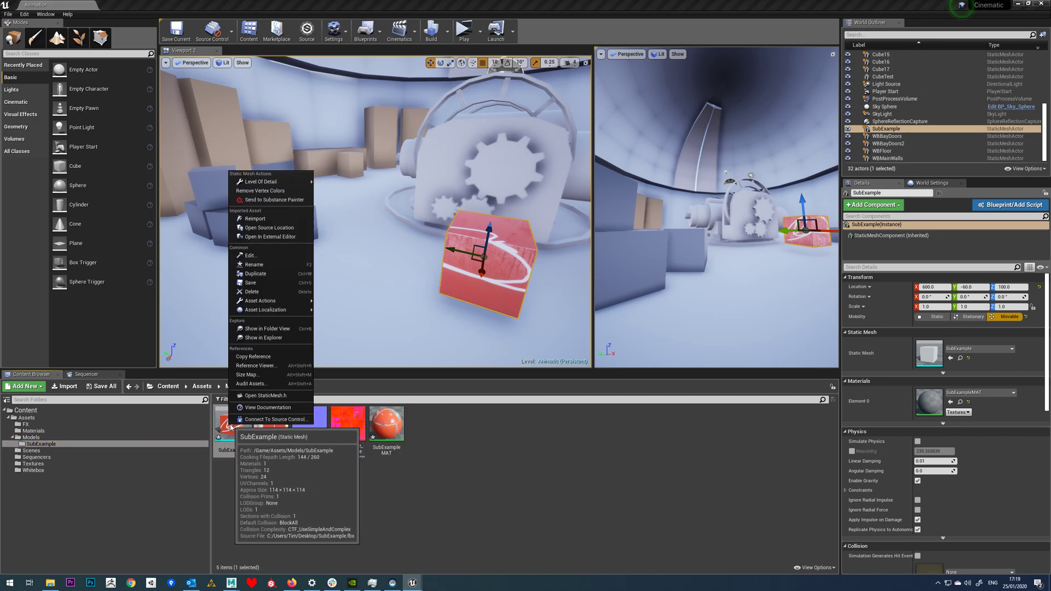
pyautogui.click(291, 200)
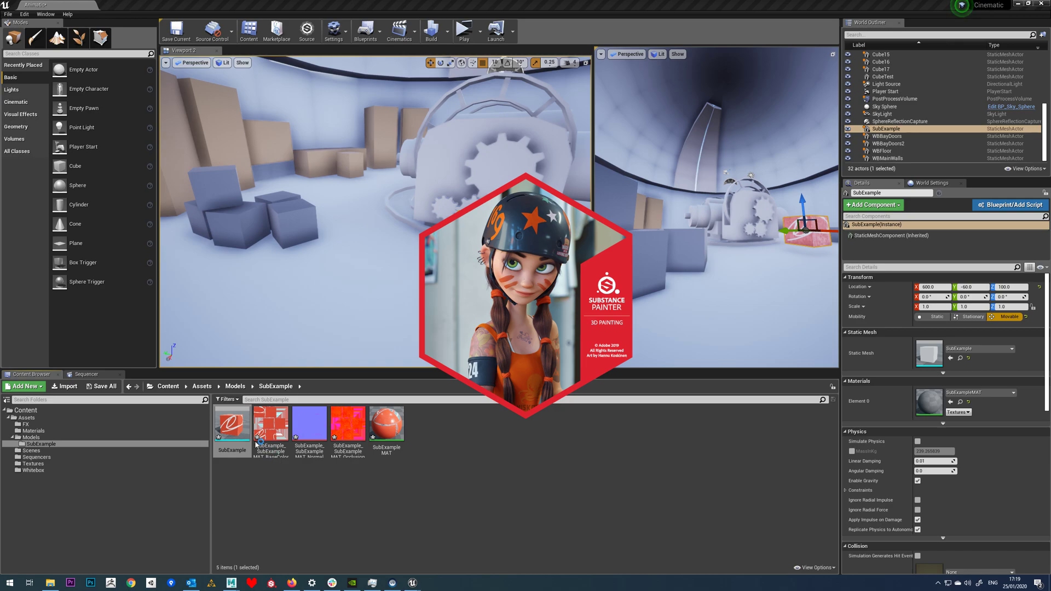
# Reopen the SubExample mesh's actions menu and bring the launched Substance Painter forward.
pyautogui.rightClick(229, 427)
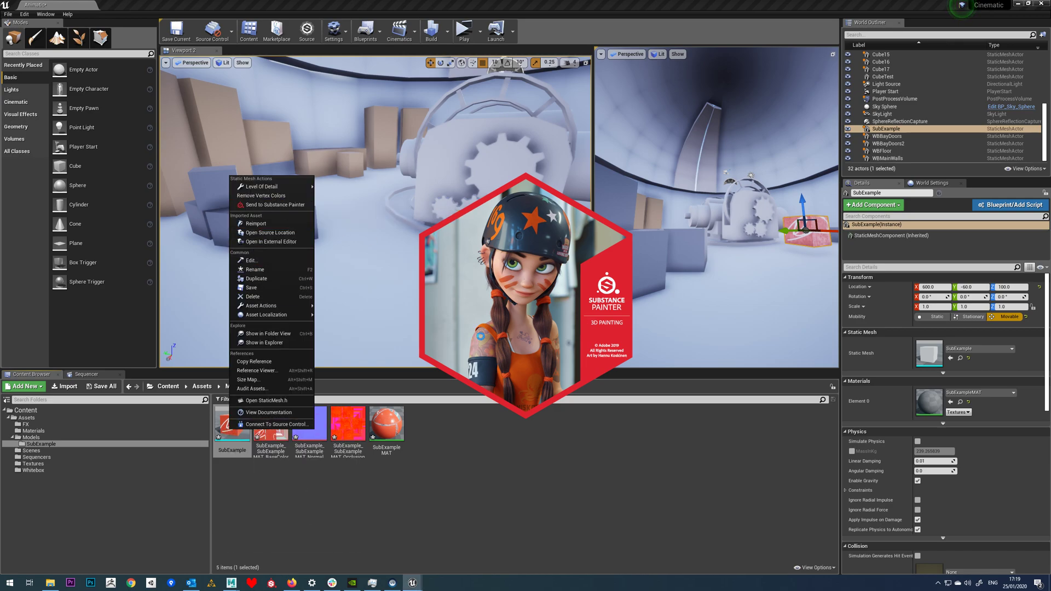
pyautogui.moveTo(393, 426)
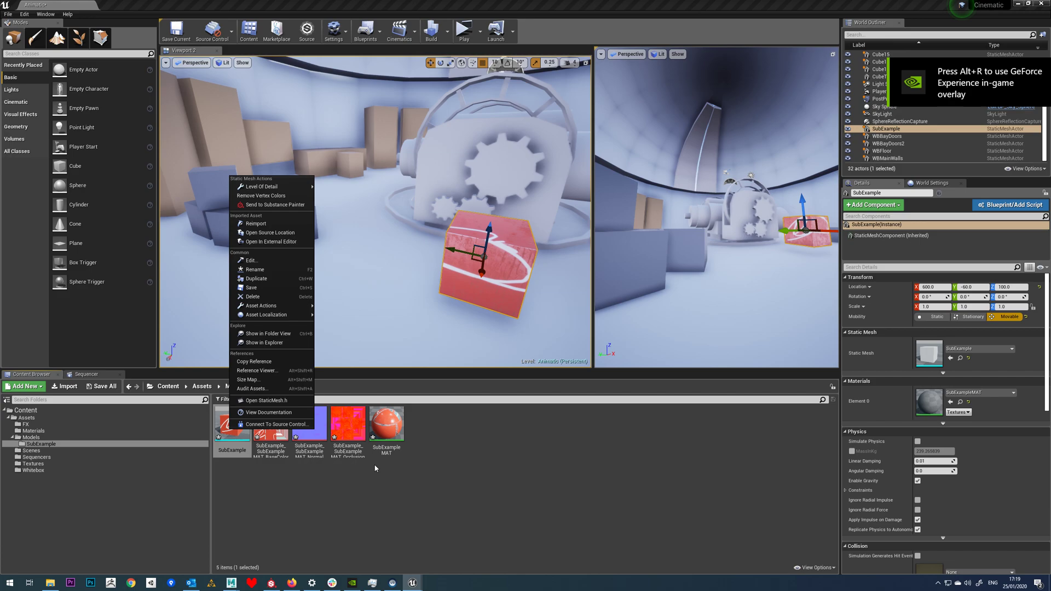
pyautogui.click(271, 584)
# Dismiss the Welcome screen and resend the SubExample mesh from Unreal to Substance Painter.
pyautogui.click(647, 426)
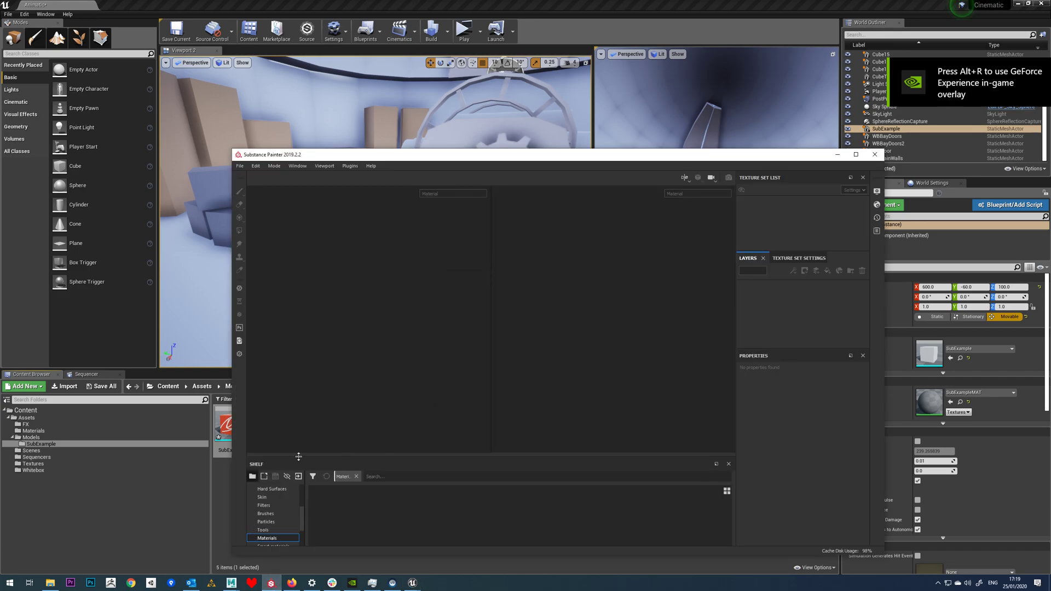
pyautogui.click(223, 426)
pyautogui.rightClick(224, 426)
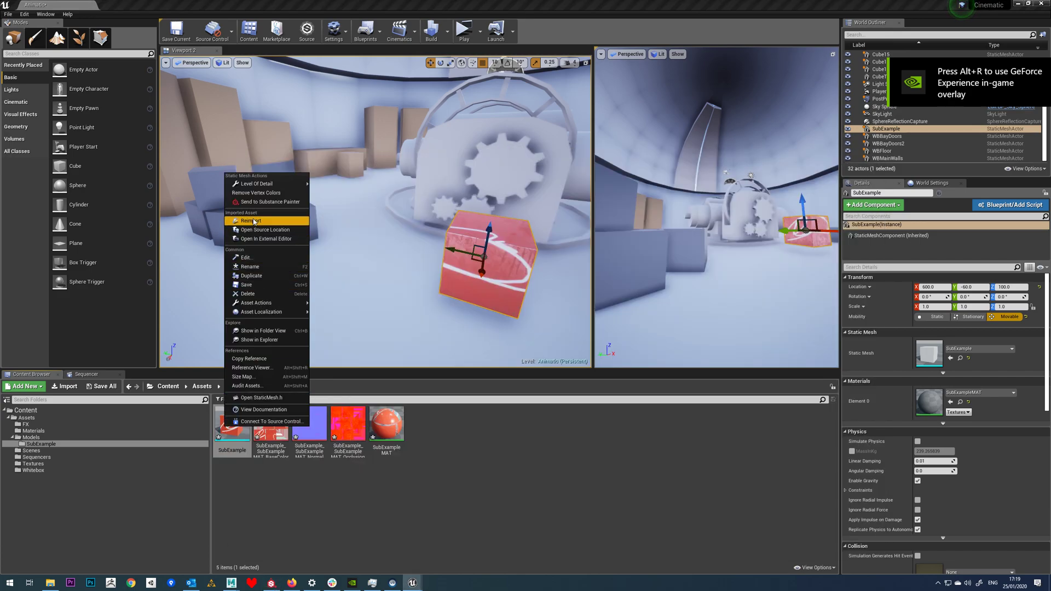
pyautogui.click(268, 202)
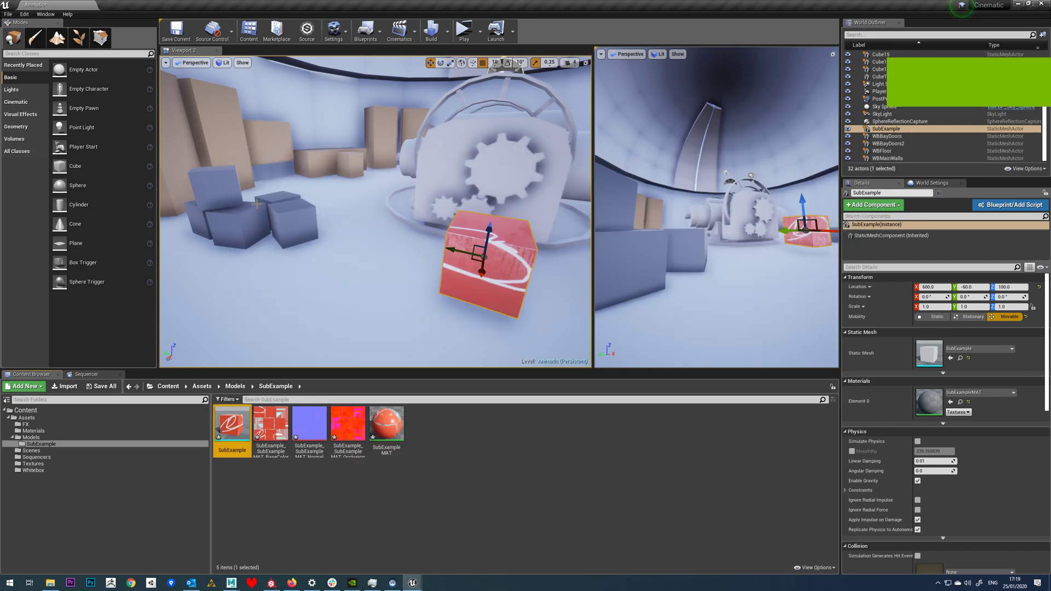
pyautogui.click(270, 583)
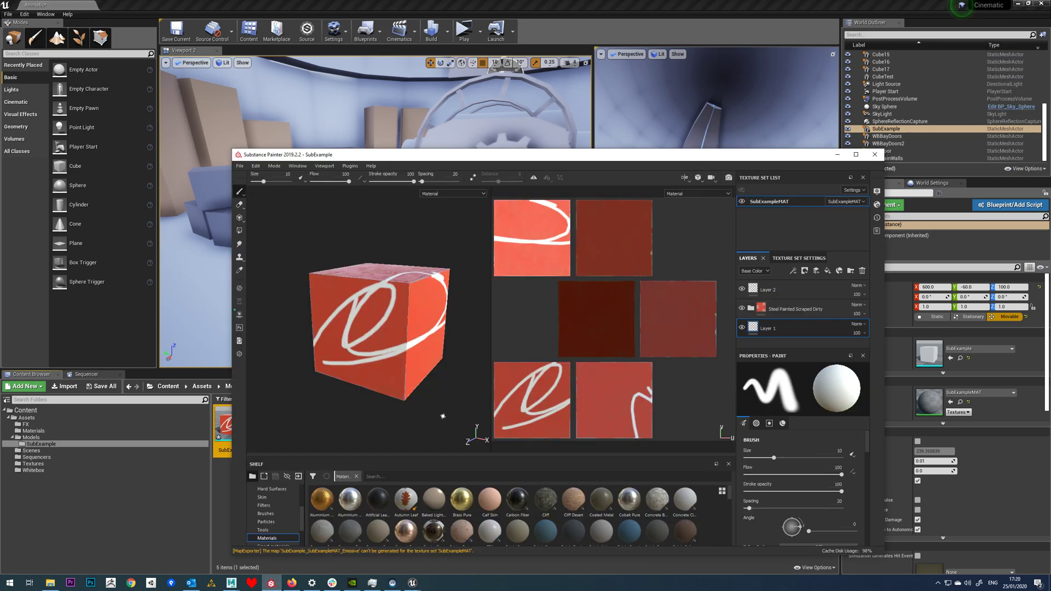
# Orbit the reopened cube and check the Steel Painted Scraped Dirty and Layer 1 layers.
pyautogui.moveTo(443, 416)
pyautogui.keyDown('alt'); pyautogui.mouseDown()
pyautogui.moveTo(356, 425)
pyautogui.moveTo(424, 431)
pyautogui.moveTo(376, 275)
pyautogui.mouseUp(); pyautogui.keyUp('alt')
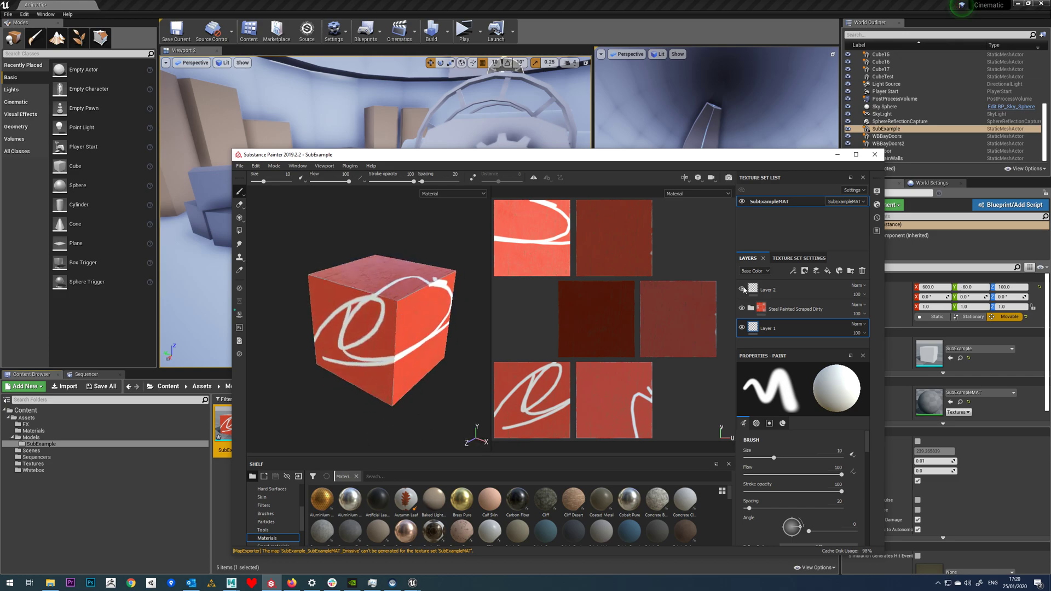
pyautogui.click(777, 308)
pyautogui.click(789, 328)
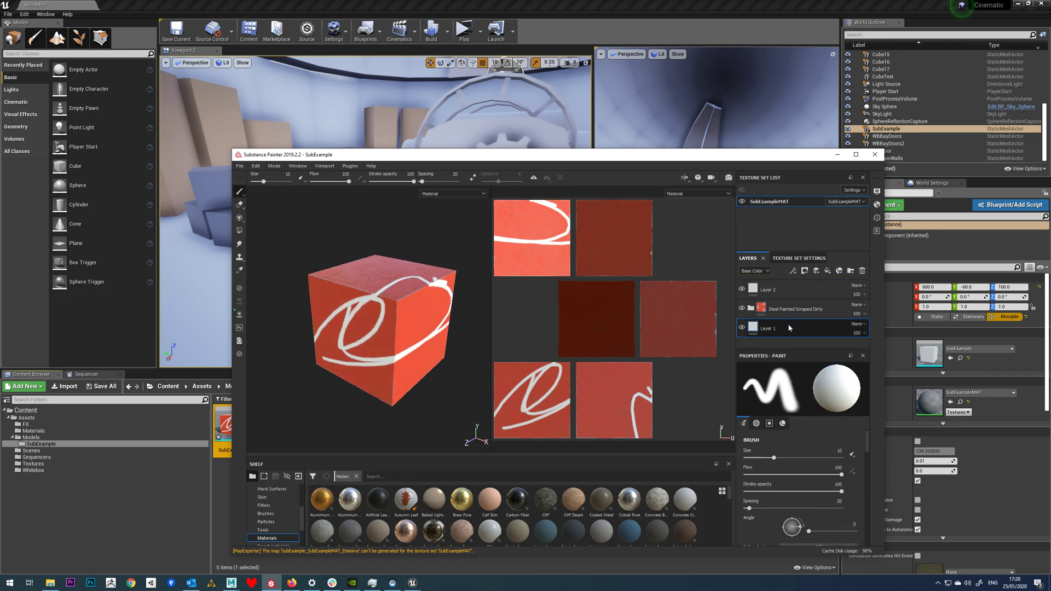